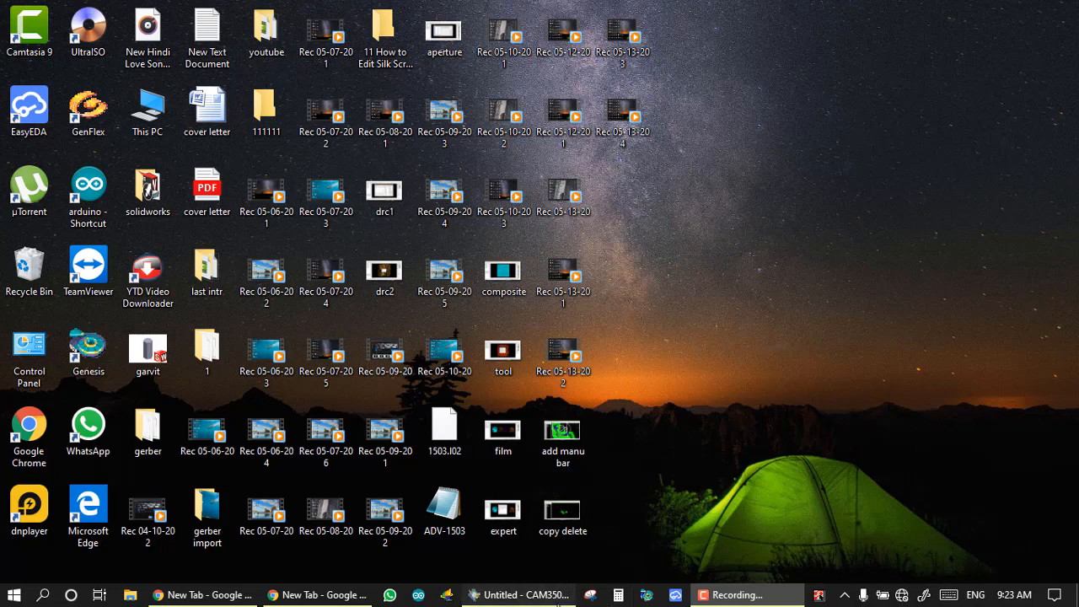
# Switch to CAM350 and set the drawing units to Metric (mm)
pyautogui.click(531, 595)
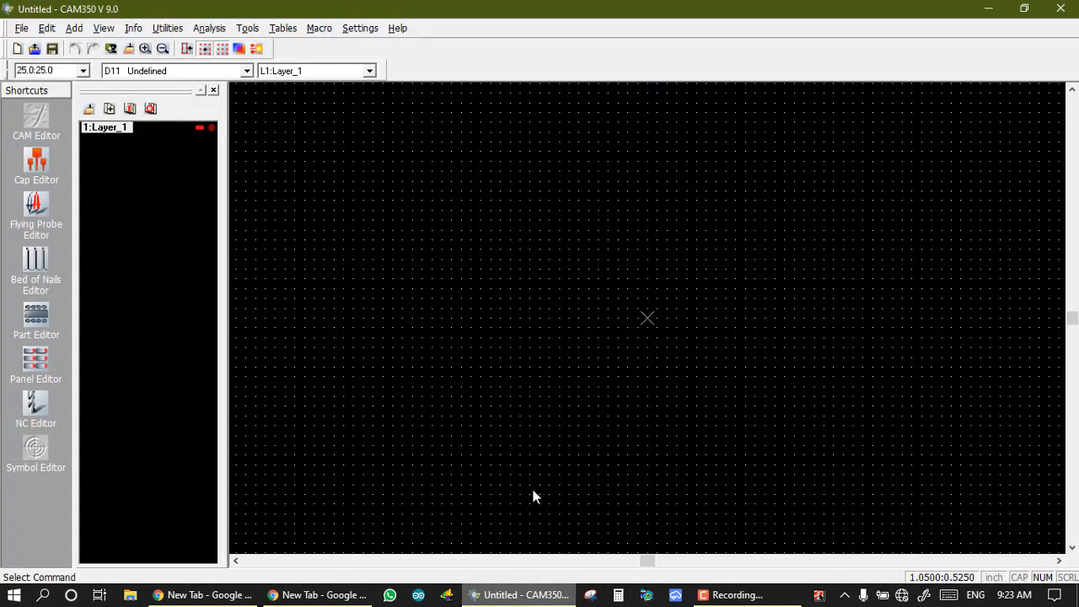
pyautogui.click(358, 29)
pyautogui.click(355, 47)
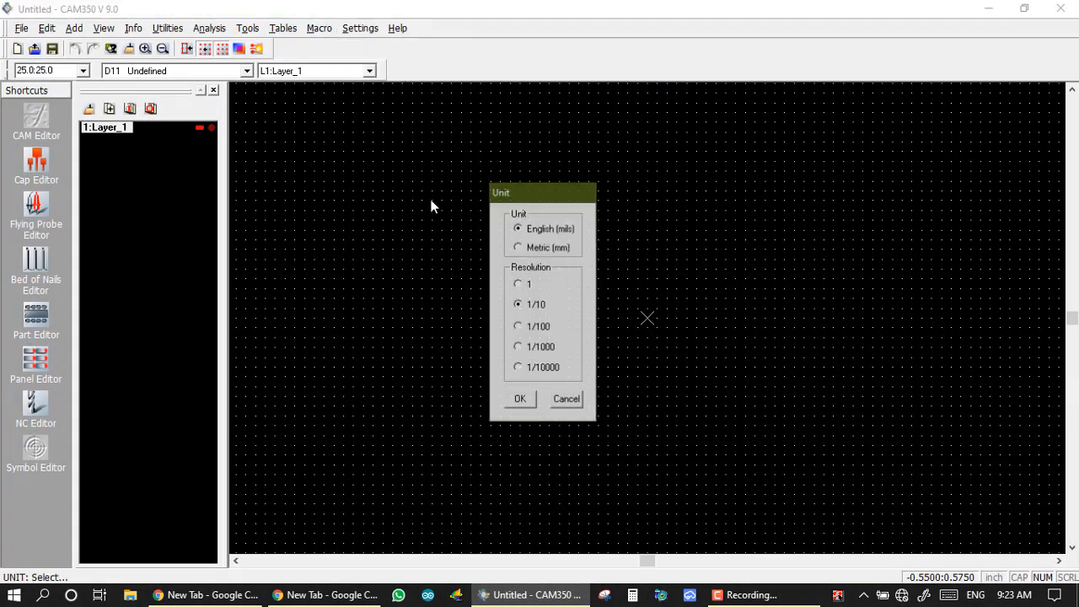
pyautogui.click(536, 248)
pyautogui.click(519, 399)
# Import the drill file ADV-1503 as Excellon data, absolute, trailing zero suppression, 3 integer and 3 decimal digits, metric units
pyautogui.click(22, 28)
pyautogui.click(373, 181)
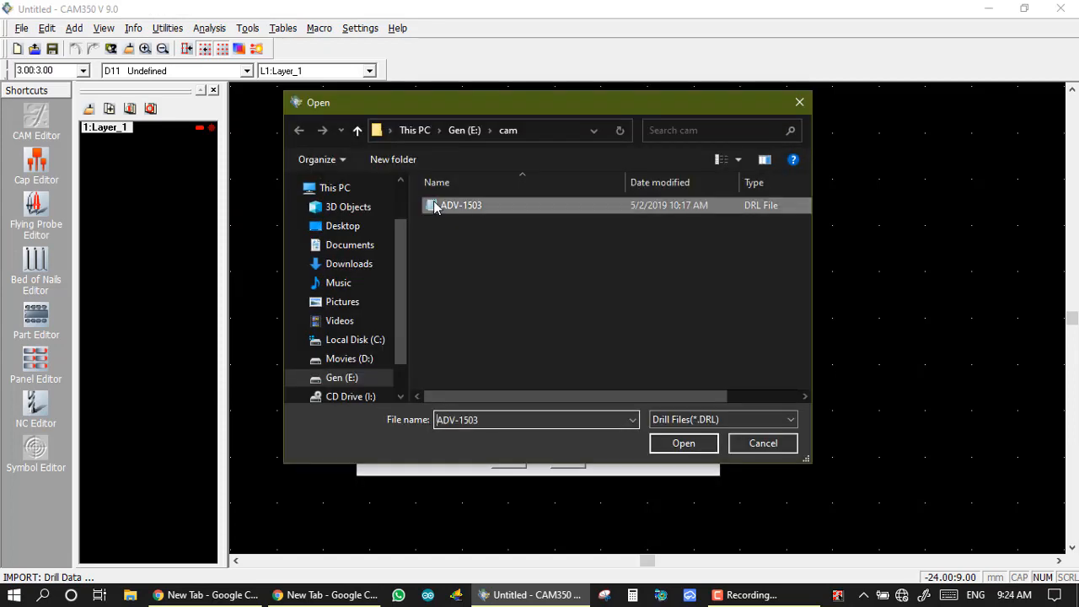
pyautogui.doubleClick(435, 208)
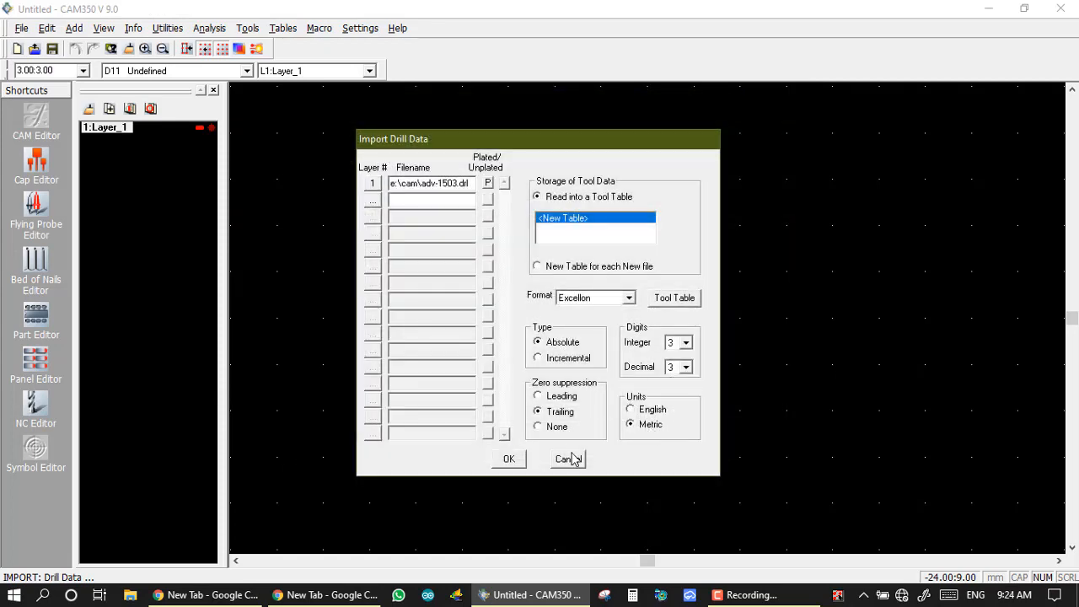
pyautogui.click(511, 458)
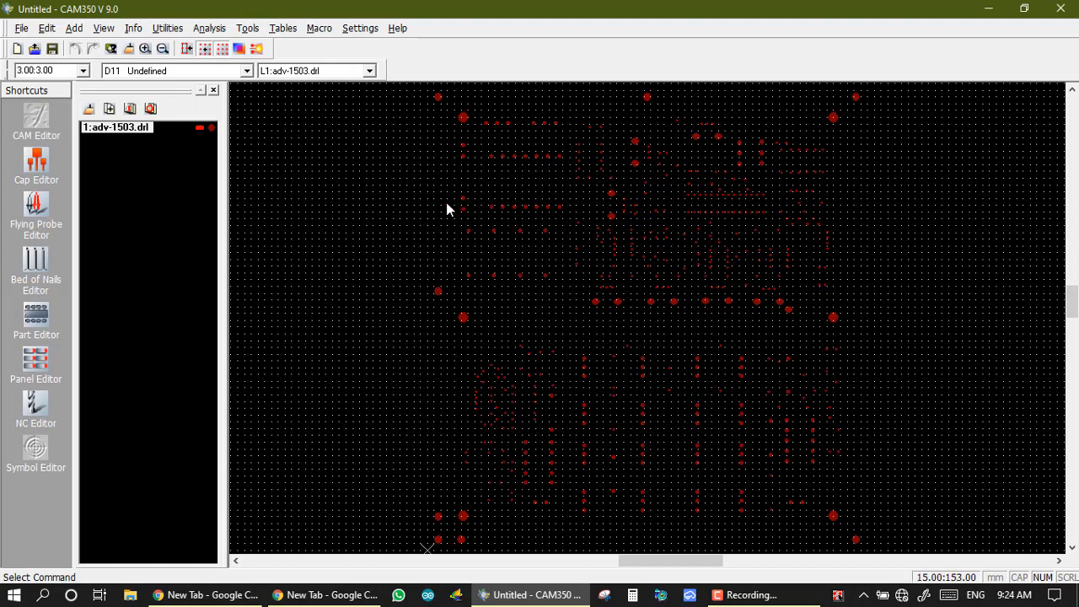
# Change both display colours of the adv-1503.drl layer to blue
pyautogui.click(201, 129)
pyautogui.click(253, 160)
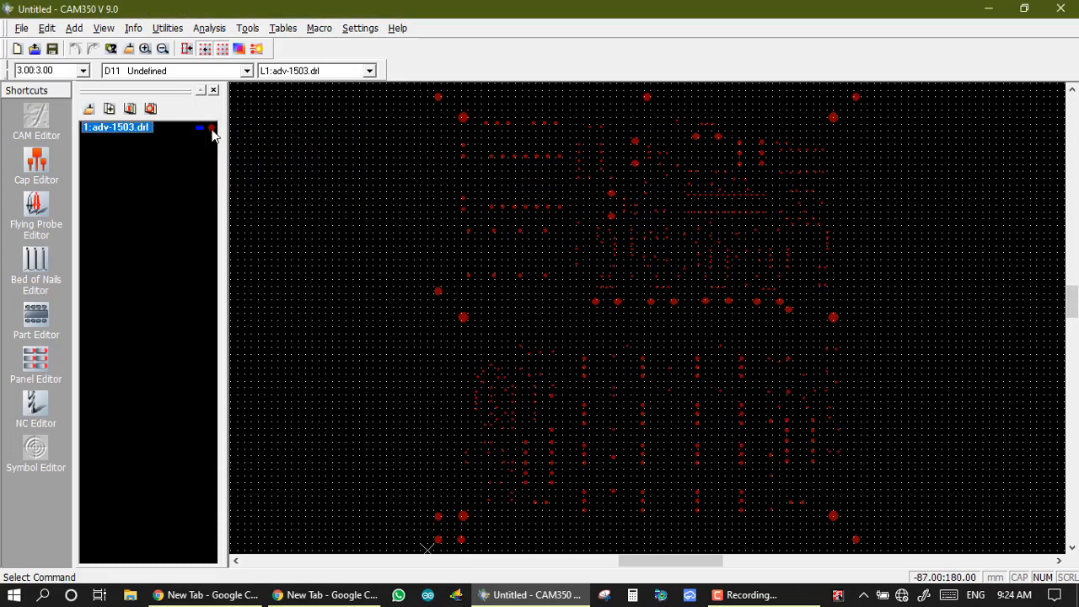
pyautogui.click(211, 128)
pyautogui.click(258, 157)
# Switch the drill holes between outline and filled display and inspect them up close
pyautogui.press('Home')
pyautogui.press('f')
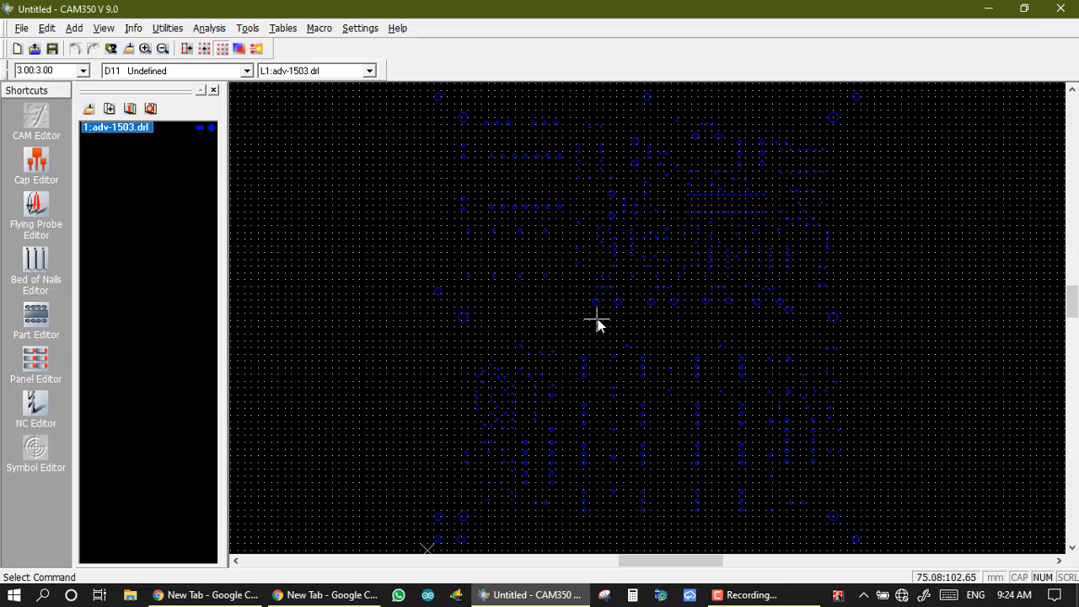
pyautogui.scroll(2, 597, 324)
pyautogui.scroll(2, 624, 324)
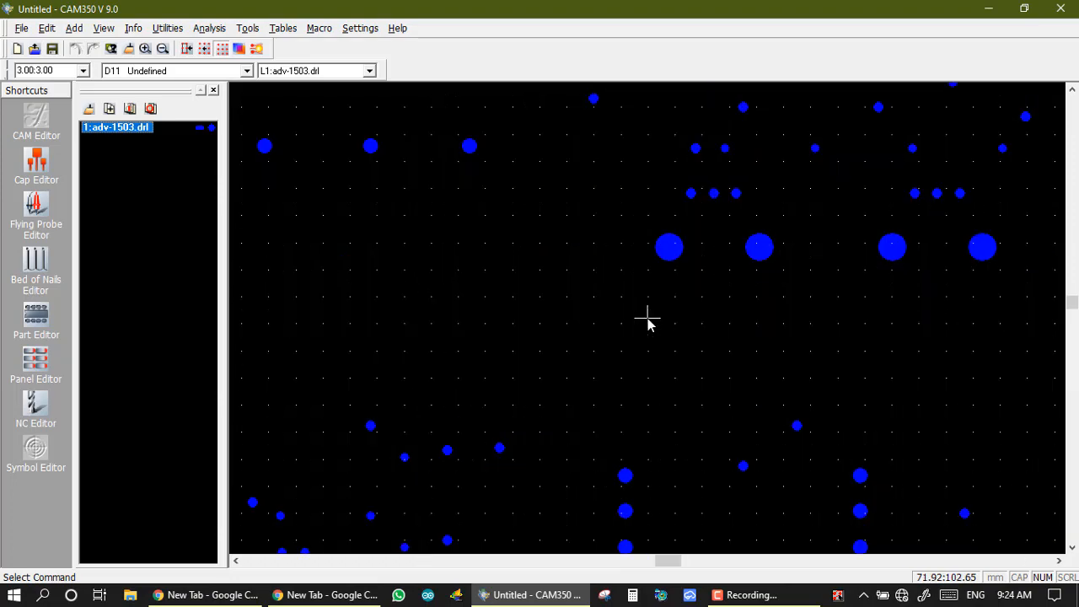
pyautogui.scroll(-3, 647, 323)
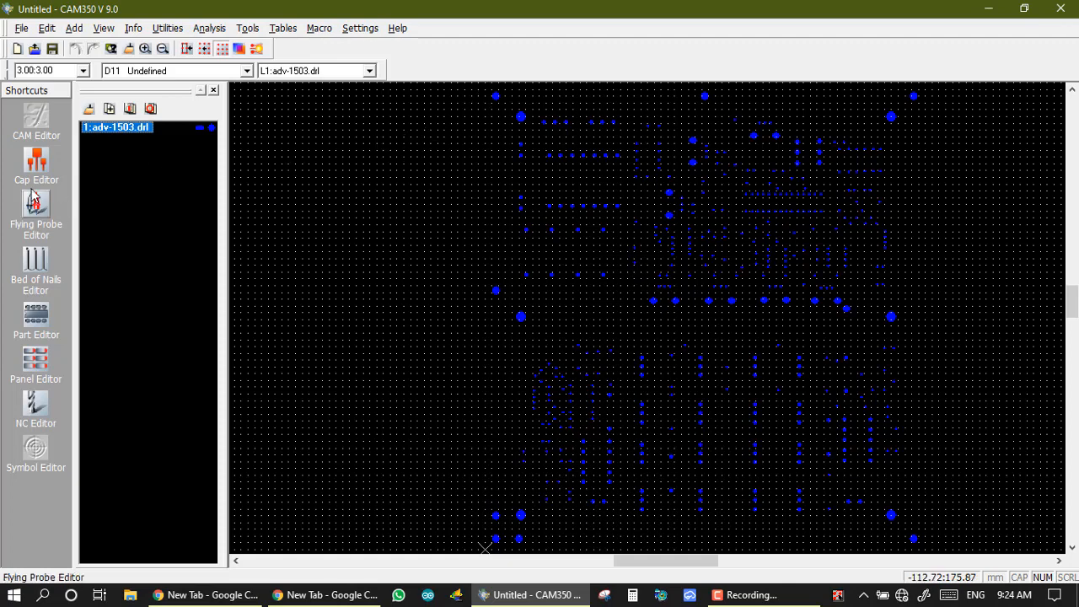
# Switch to the NC Editor and review the tool sizes in DrillTable_1 without changing them
pyautogui.click(247, 28)
pyautogui.click(324, 110)
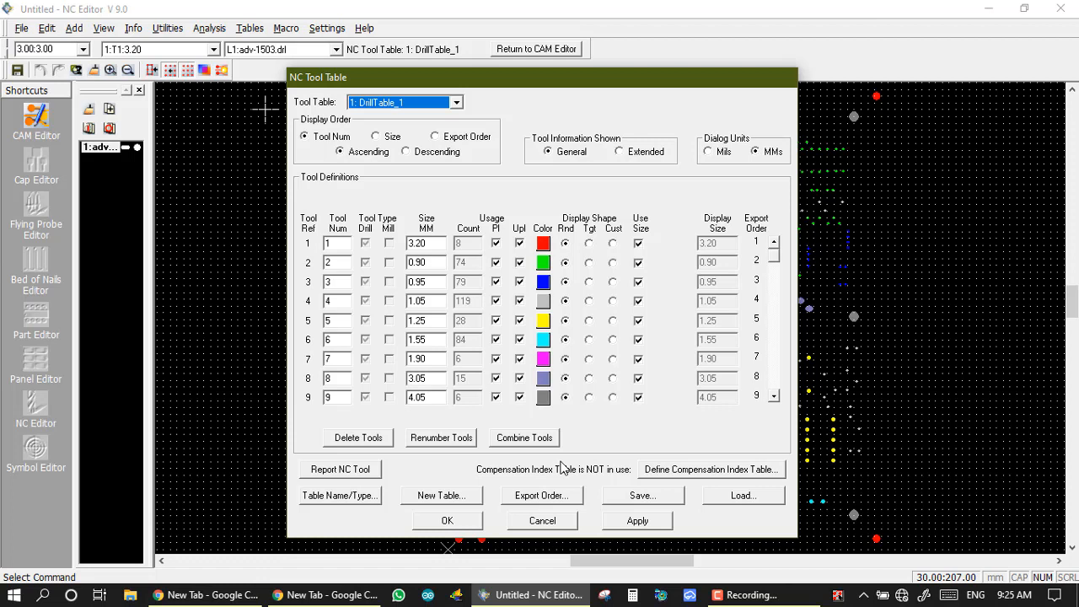
pyautogui.click(536, 524)
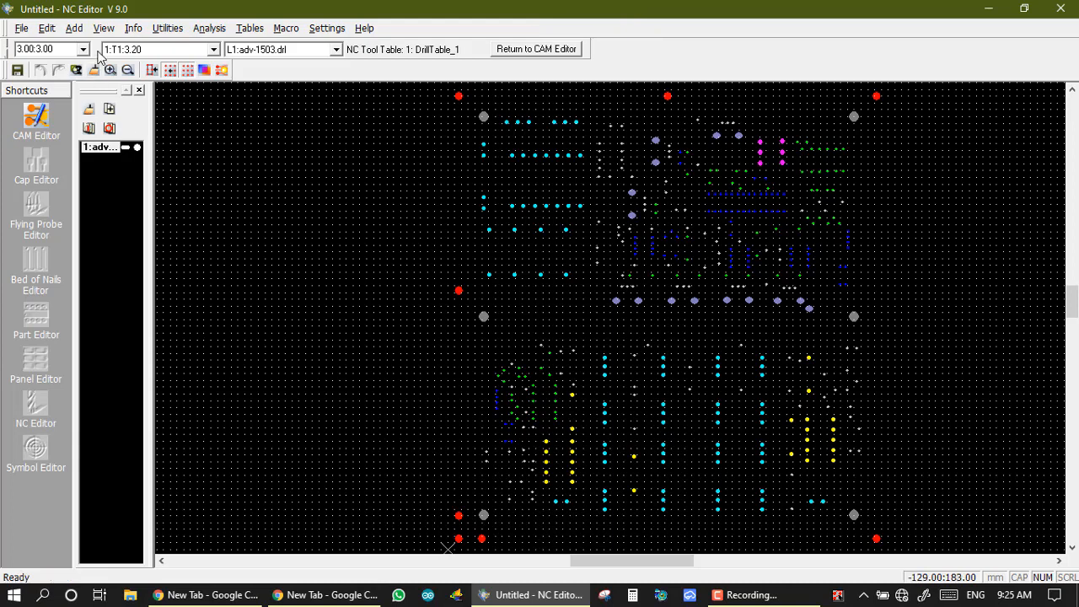
# Start the Drill Hit command and look through the available tool sizes
pyautogui.click(78, 33)
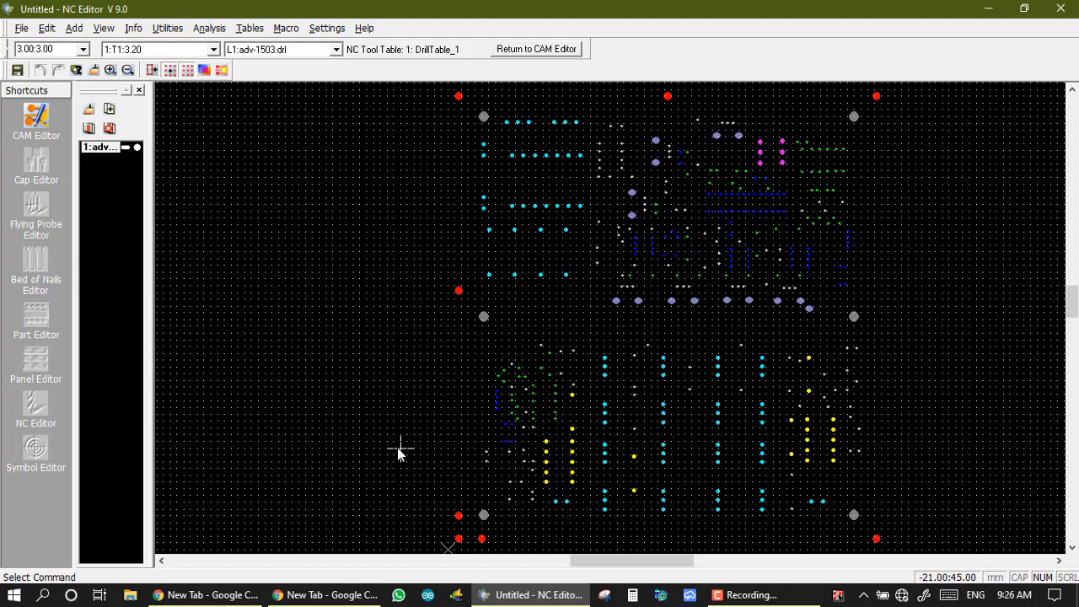
pyautogui.click(74, 28)
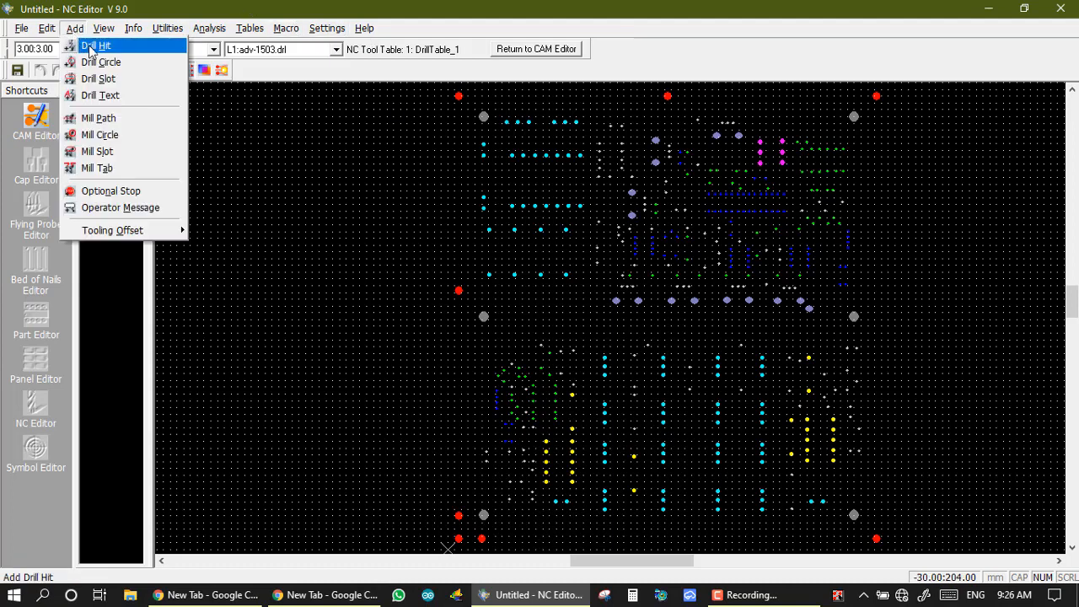
pyautogui.click(90, 46)
pyautogui.click(130, 50)
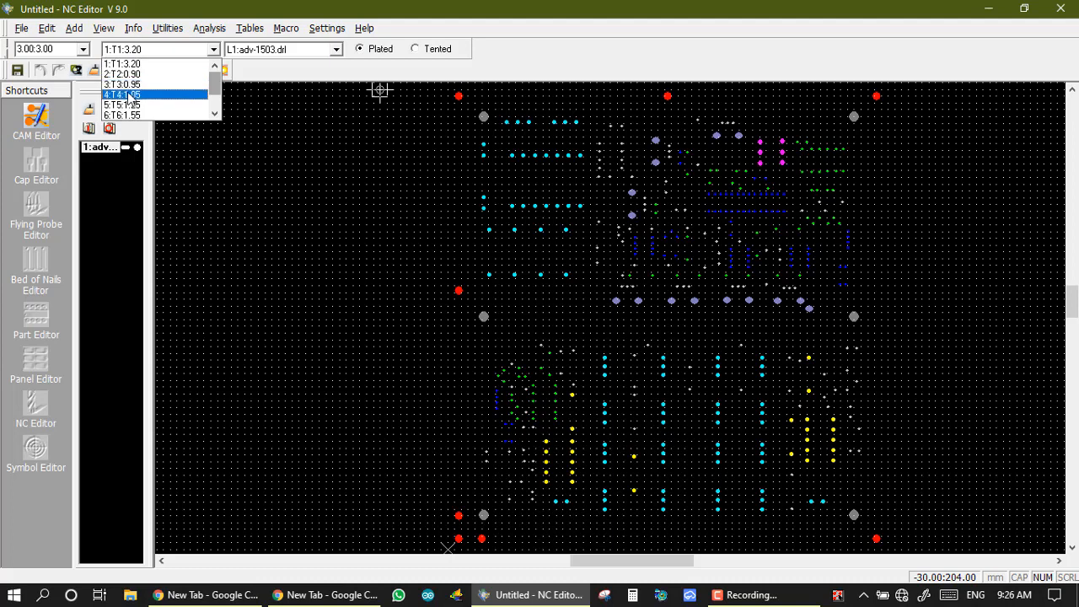
pyautogui.moveTo(217, 85)
pyautogui.mouseDown()
pyautogui.moveTo(216, 95)
pyautogui.moveTo(216, 84)
pyautogui.mouseUp()
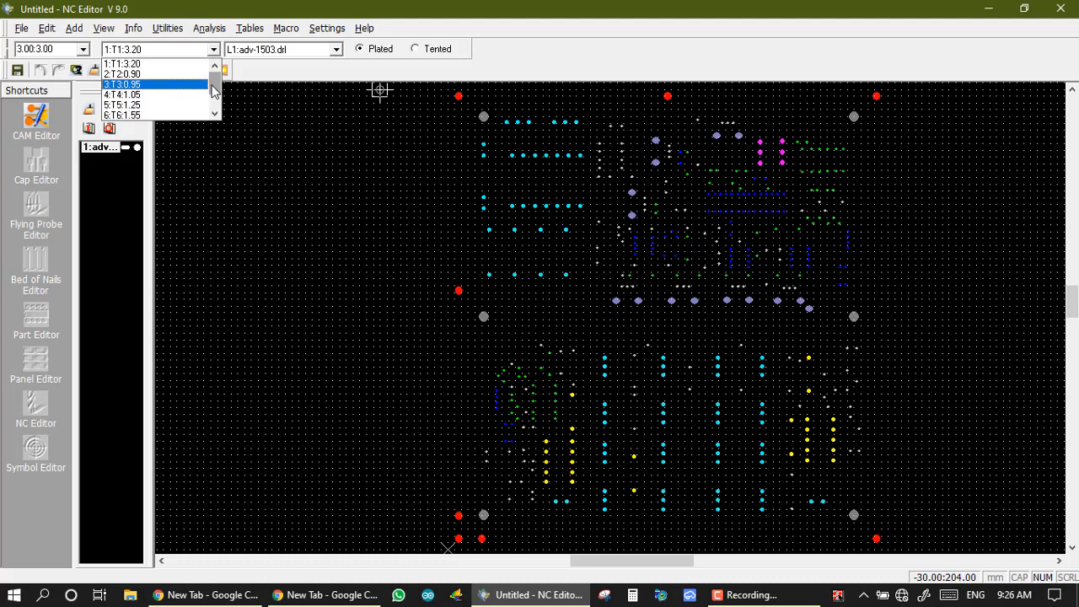
pyautogui.moveTo(215, 86); pyautogui.dragTo(215, 106)
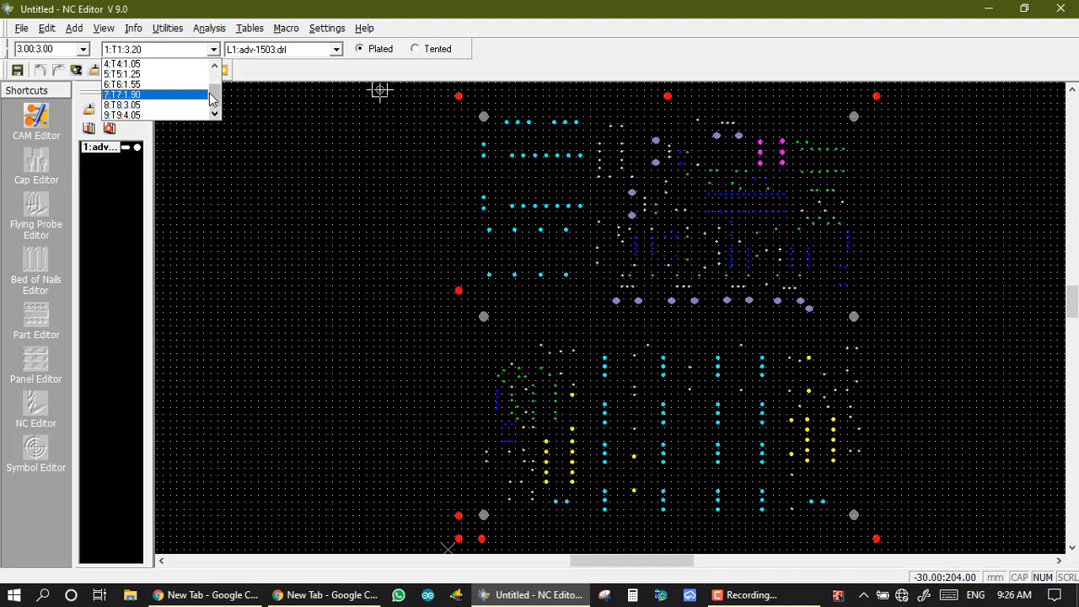
pyautogui.moveTo(211, 96); pyautogui.dragTo(214, 78)
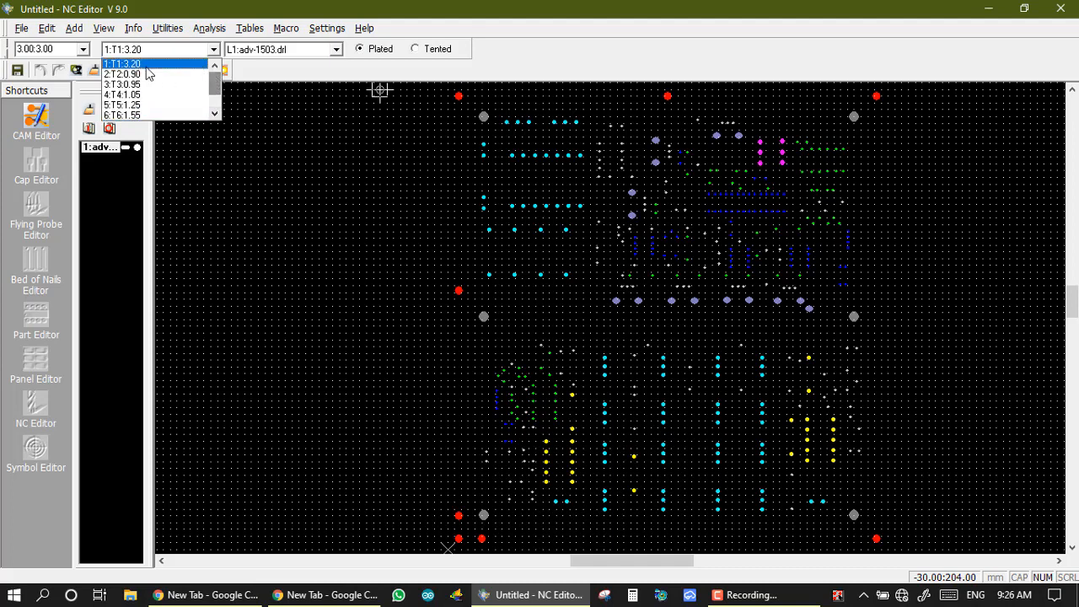
pyautogui.click(232, 156)
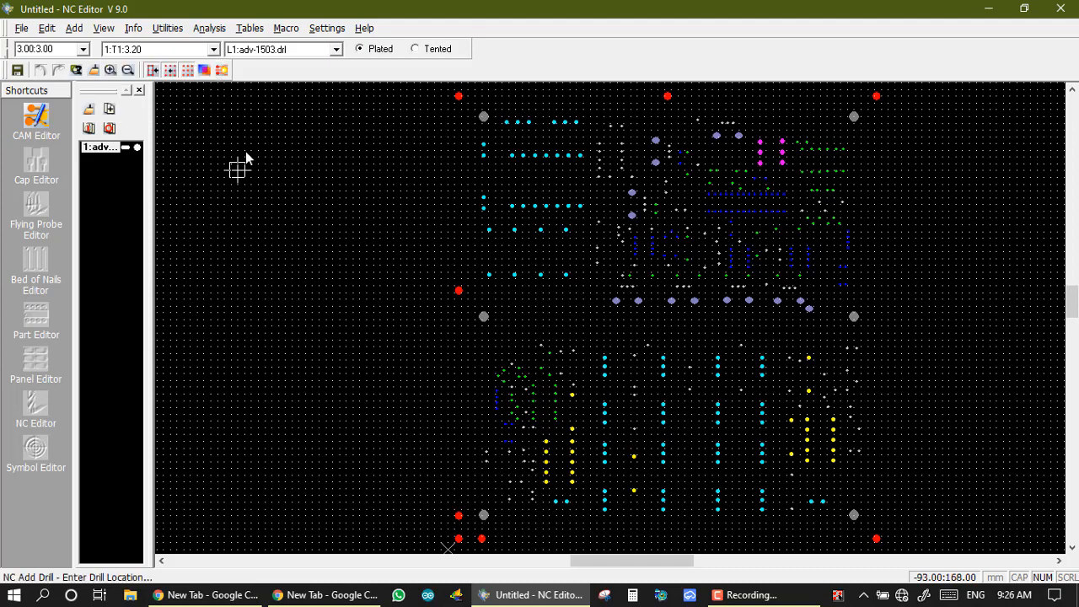
# Add tool number 10 with a size of 6.25 mm to DrillTable_1 and save the table changes
pyautogui.click(250, 29)
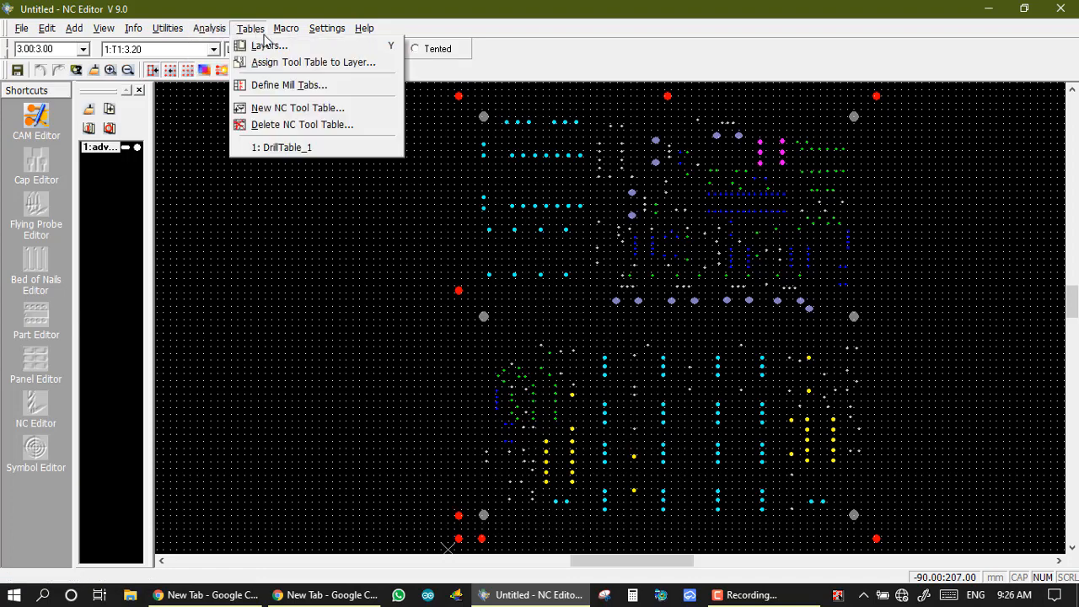
pyautogui.click(278, 147)
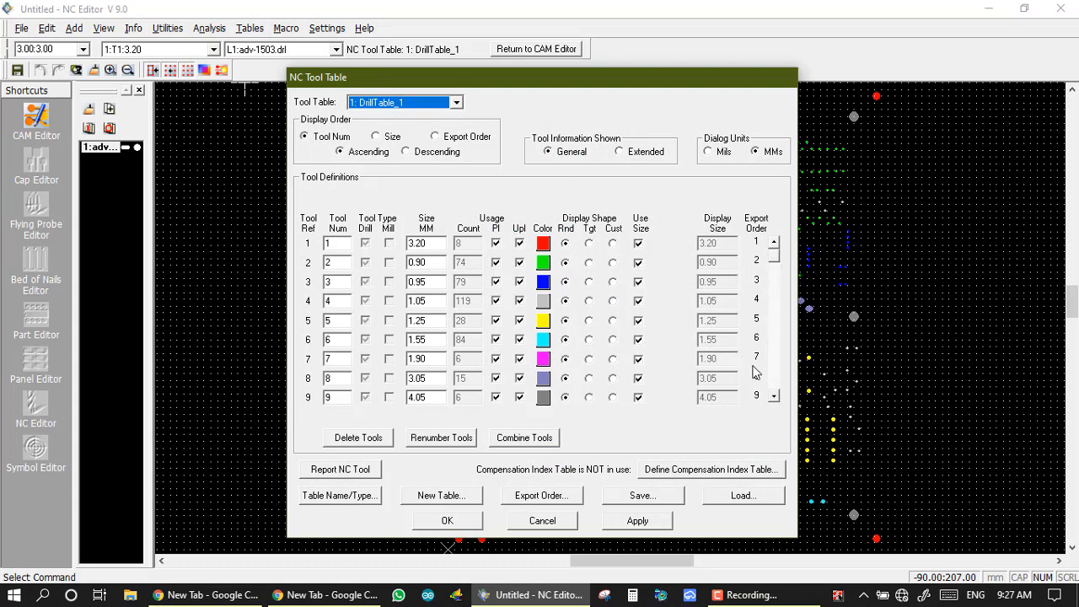
pyautogui.click(773, 398)
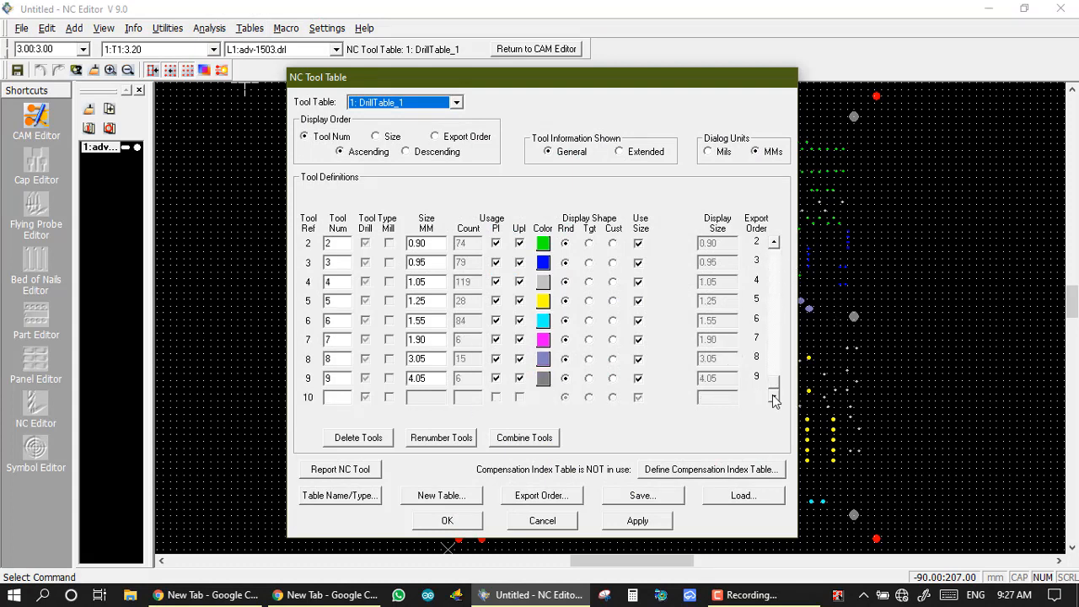
pyautogui.click(338, 396)
pyautogui.write('10')
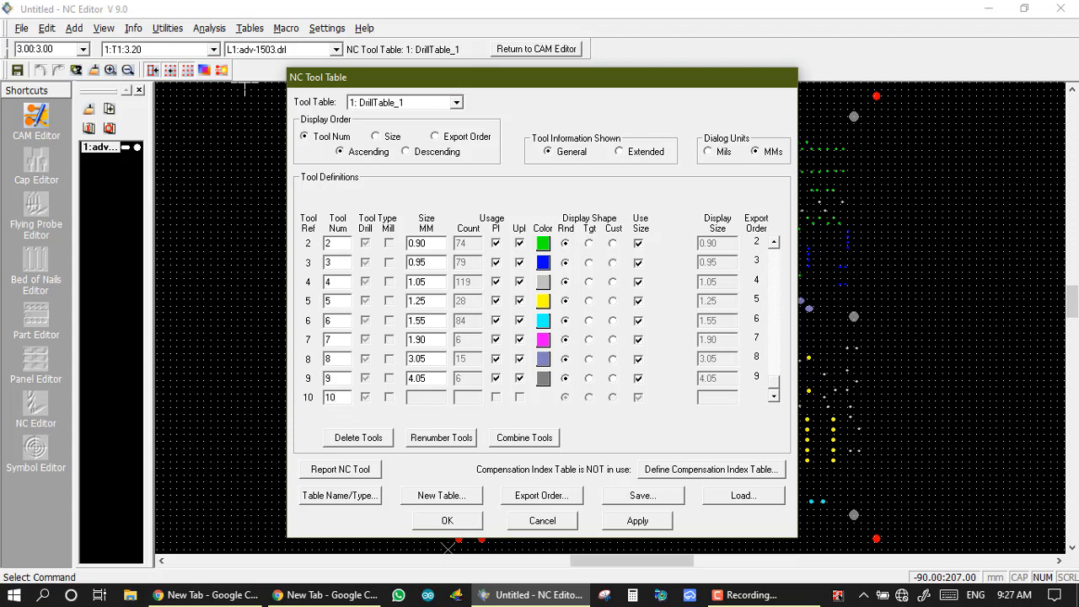
pyautogui.press('Tab')
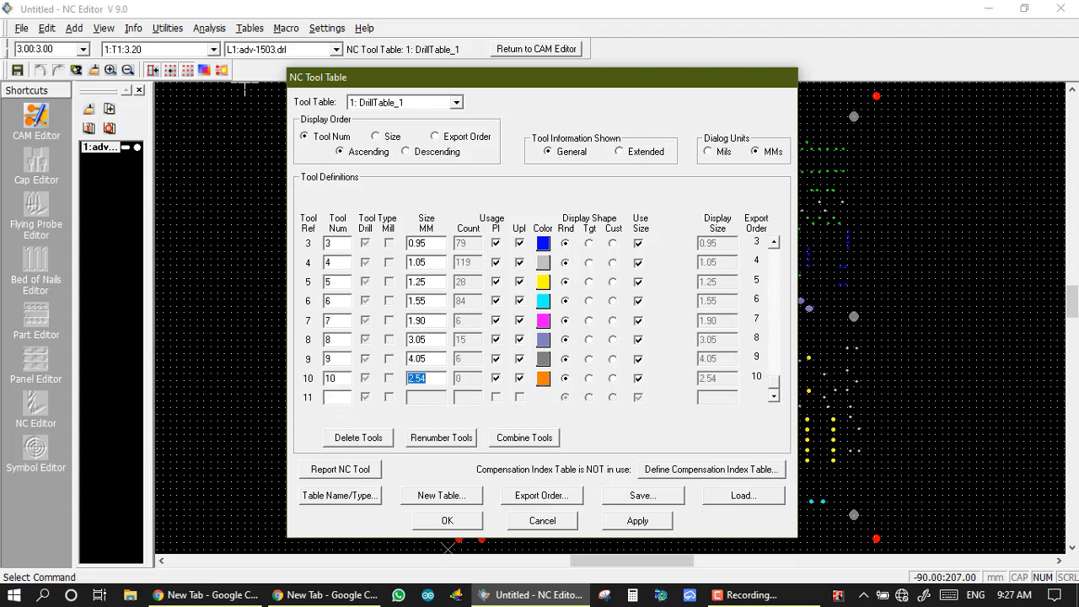
pyautogui.press('BackSpace')
pyautogui.write('6.25')
pyautogui.press('Return')
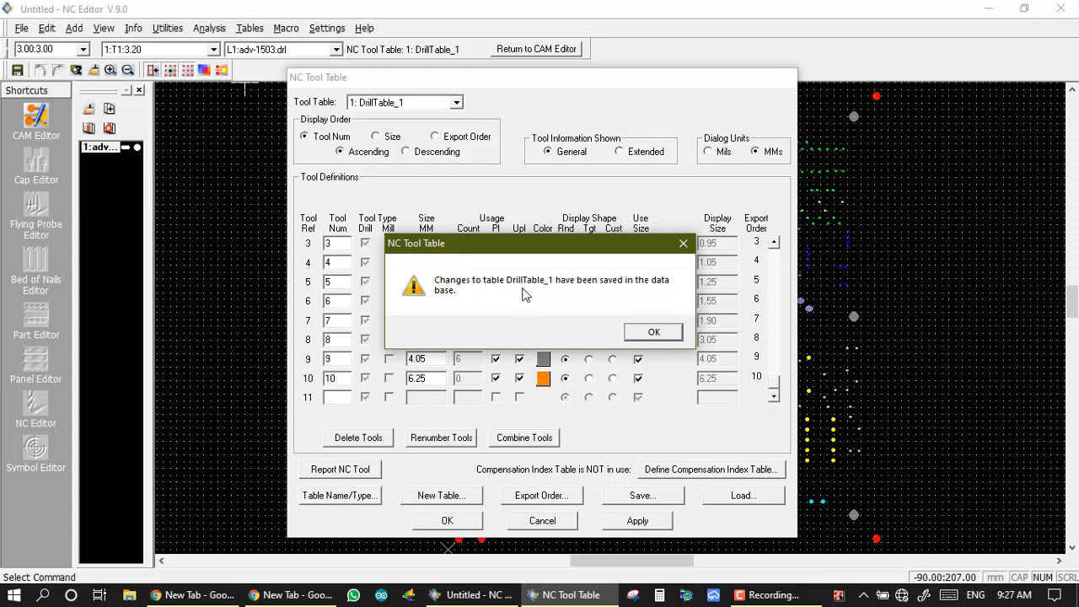
pyautogui.click(643, 337)
pyautogui.click(447, 520)
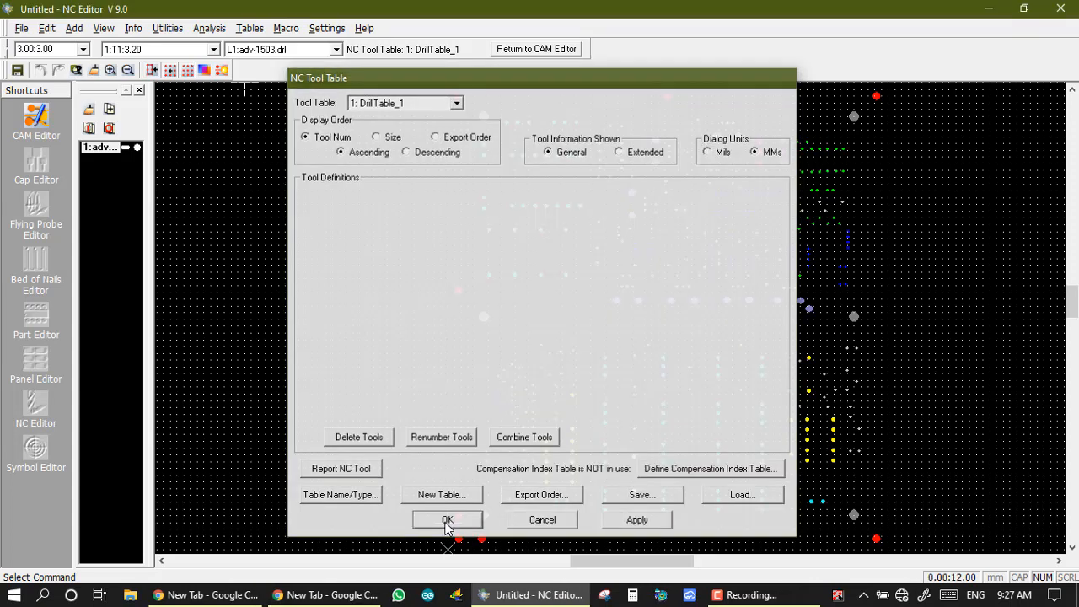
# Add plated drill hits with the 6.25 mm tool T10 in the empty area beside the board and near its four corners
pyautogui.click(214, 49)
pyautogui.moveTo(214, 78)
pyautogui.mouseDown()
pyautogui.moveTo(214, 109)
pyautogui.moveTo(214, 70)
pyautogui.mouseUp()
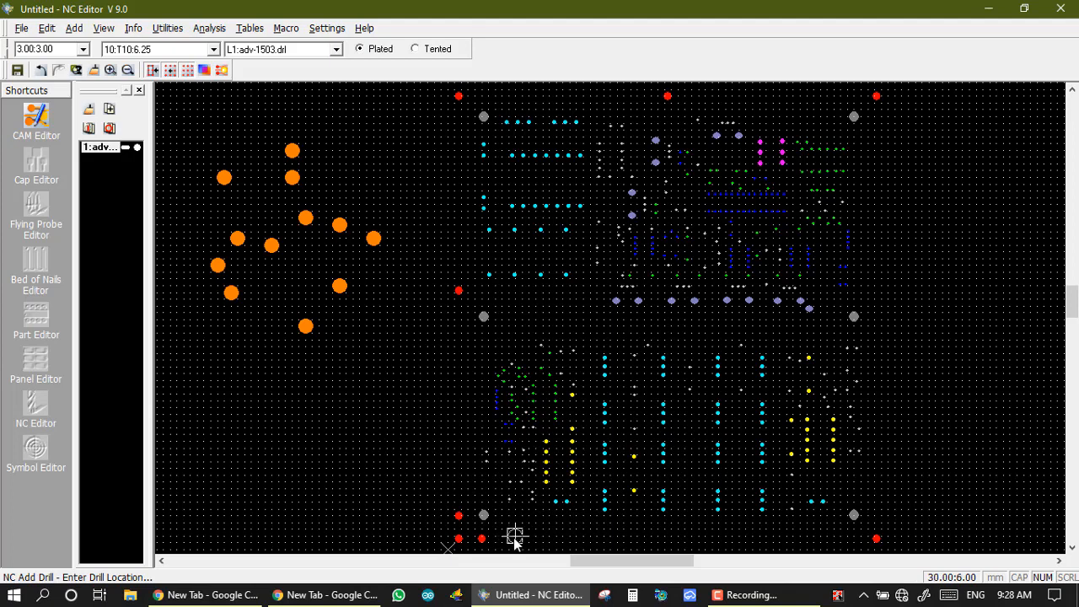
pyautogui.click(458, 489)
pyautogui.click(888, 495)
pyautogui.click(895, 130)
pyautogui.click(441, 124)
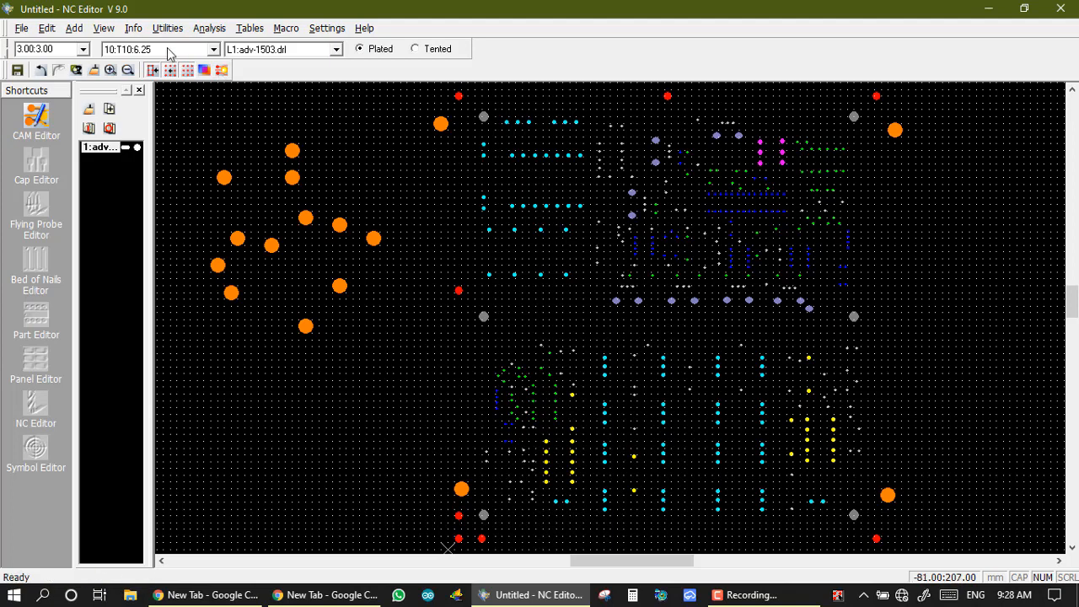
# Add a horizontal drill slot about 30 mm long with the 1.25 mm tool T5, between the two upper rows of seven cyan holes
pyautogui.click(75, 28)
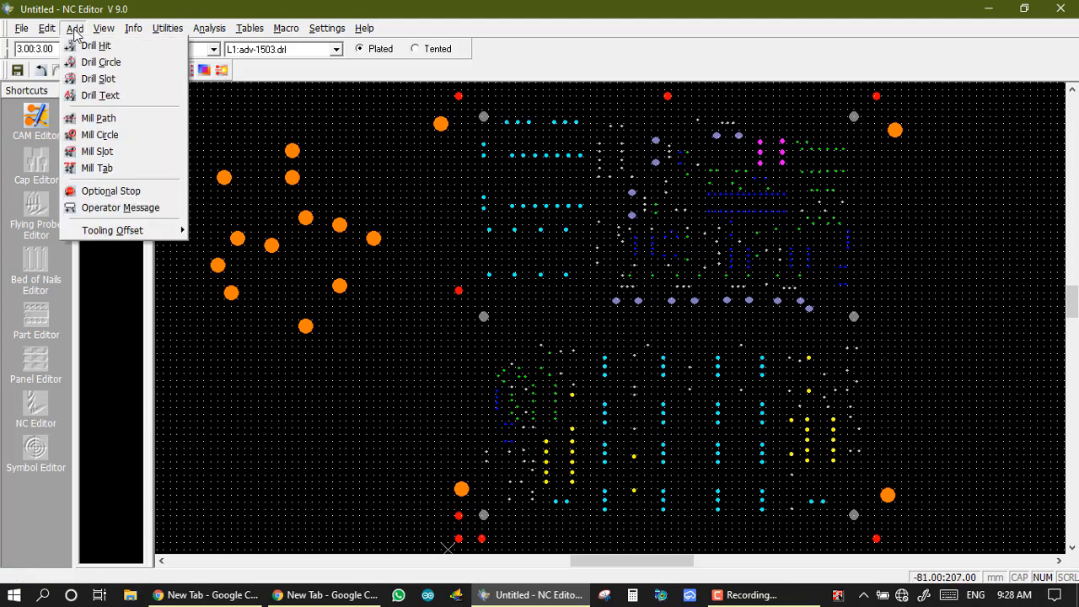
pyautogui.click(89, 80)
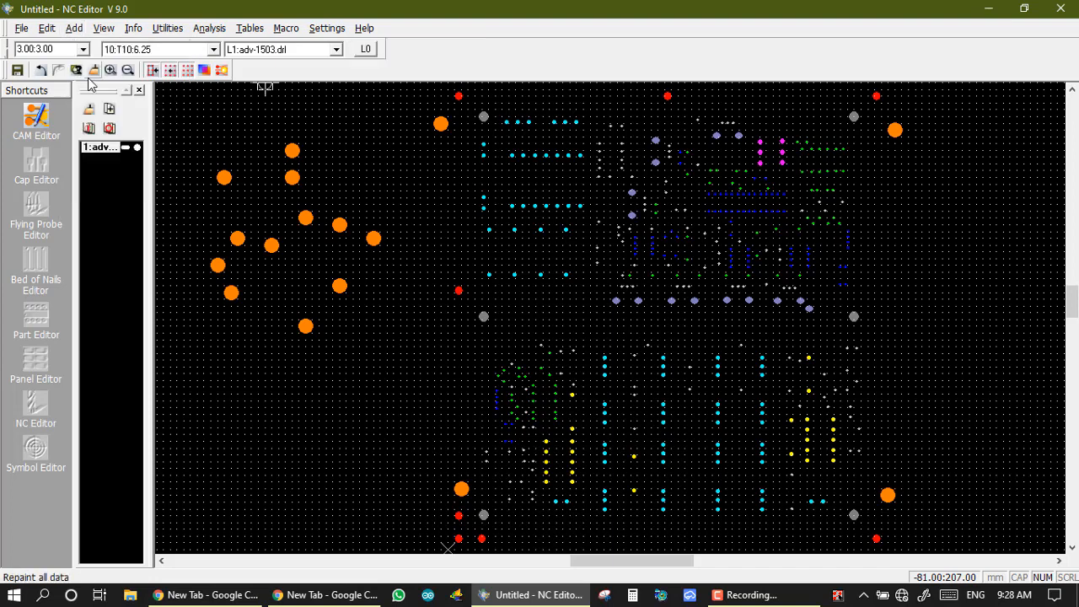
pyautogui.click(158, 51)
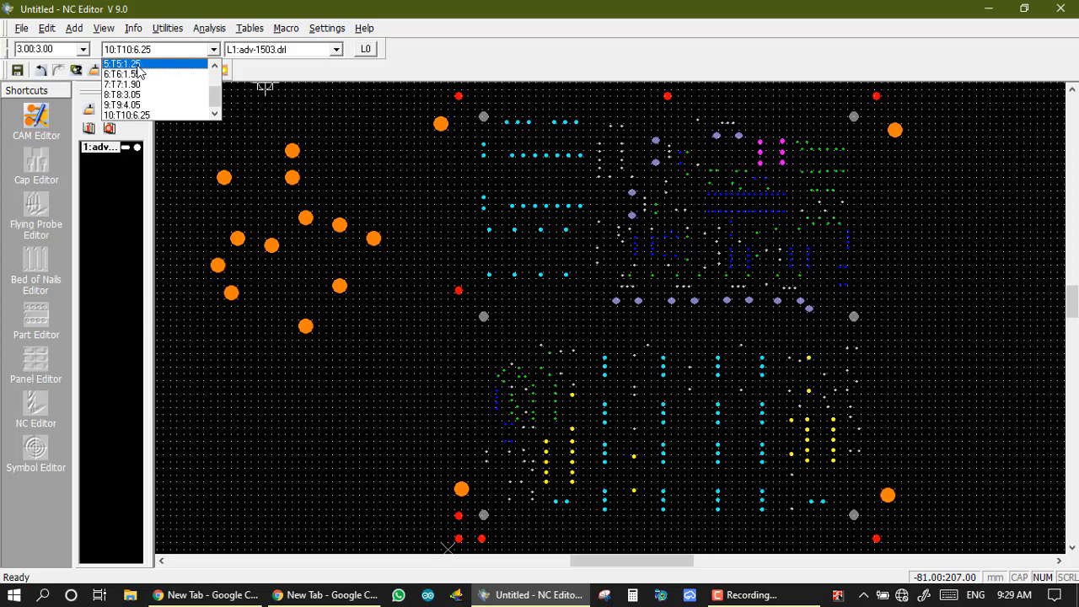
pyautogui.click(137, 64)
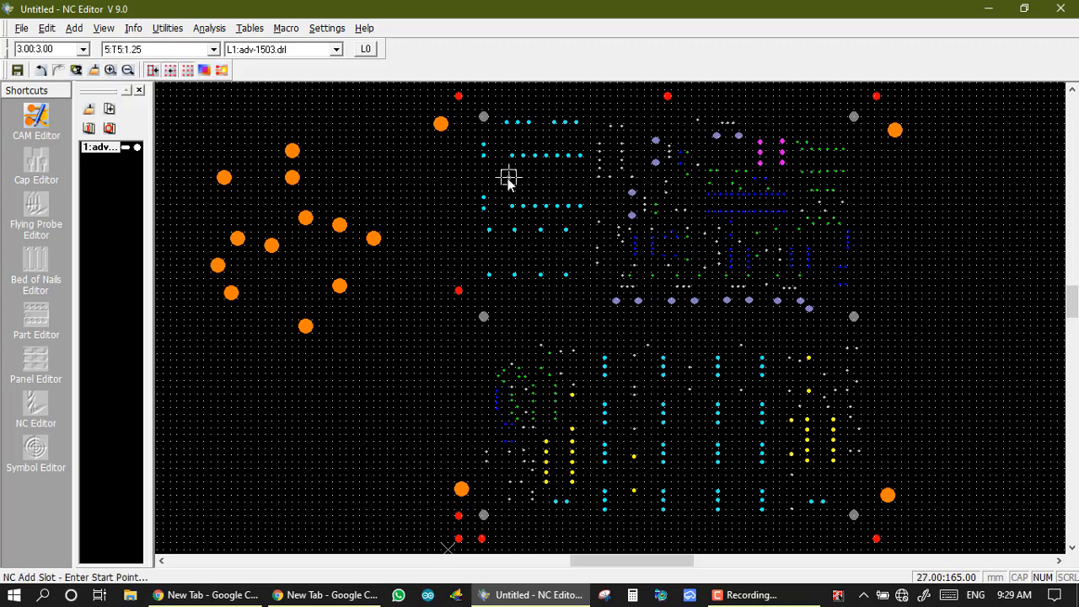
pyautogui.scroll(2, 498, 176)
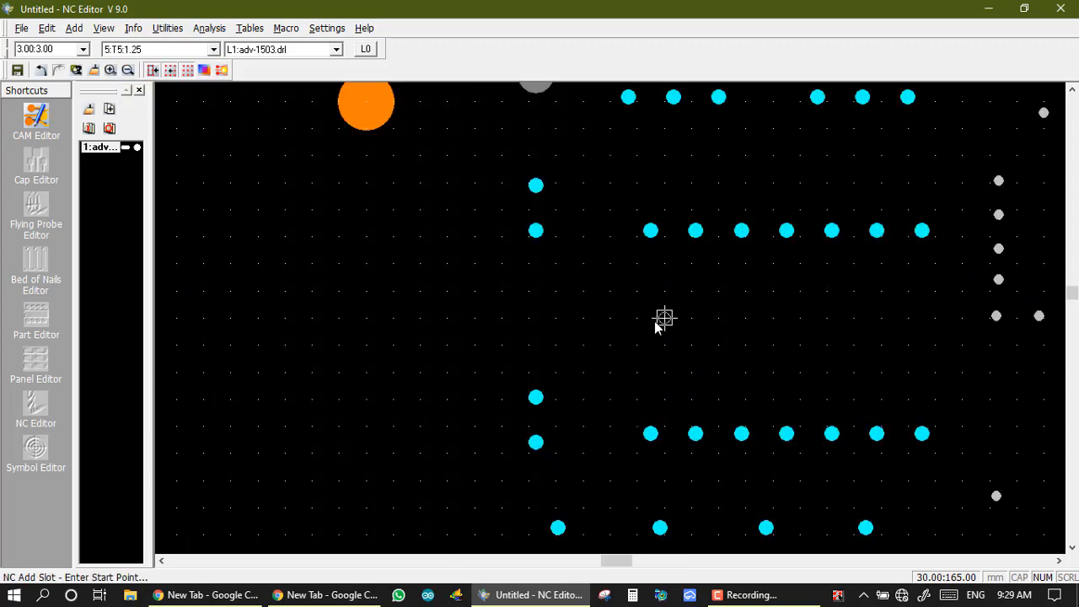
pyautogui.click(650, 321)
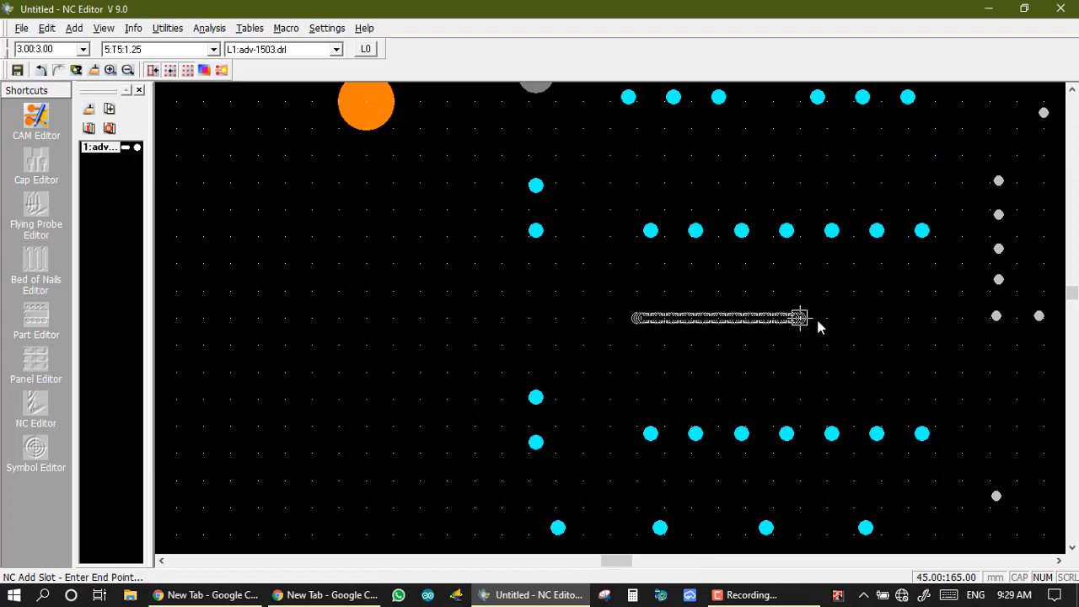
pyautogui.click(921, 322)
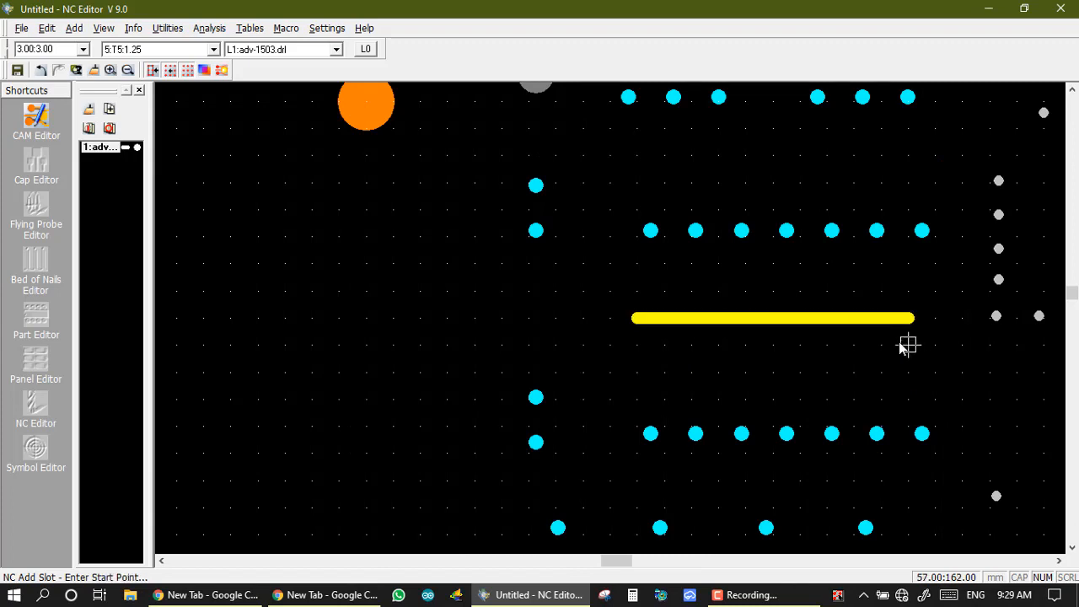
pyautogui.scroll(1, 808, 374)
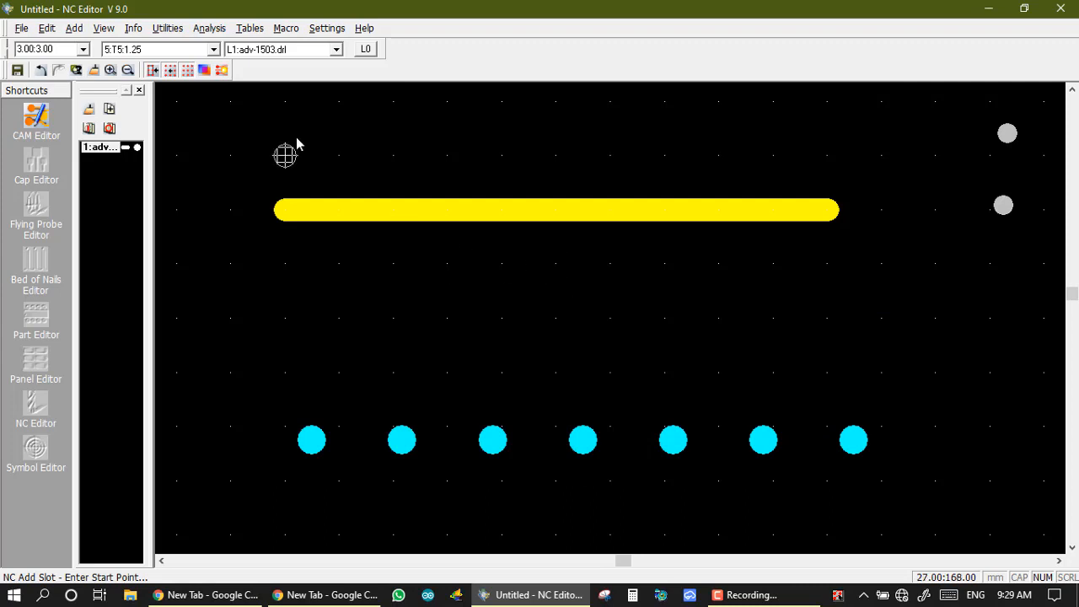
# Switch the drill display to outlines and inspect the overlapping drill hits that form the yellow slot
pyautogui.press('f')
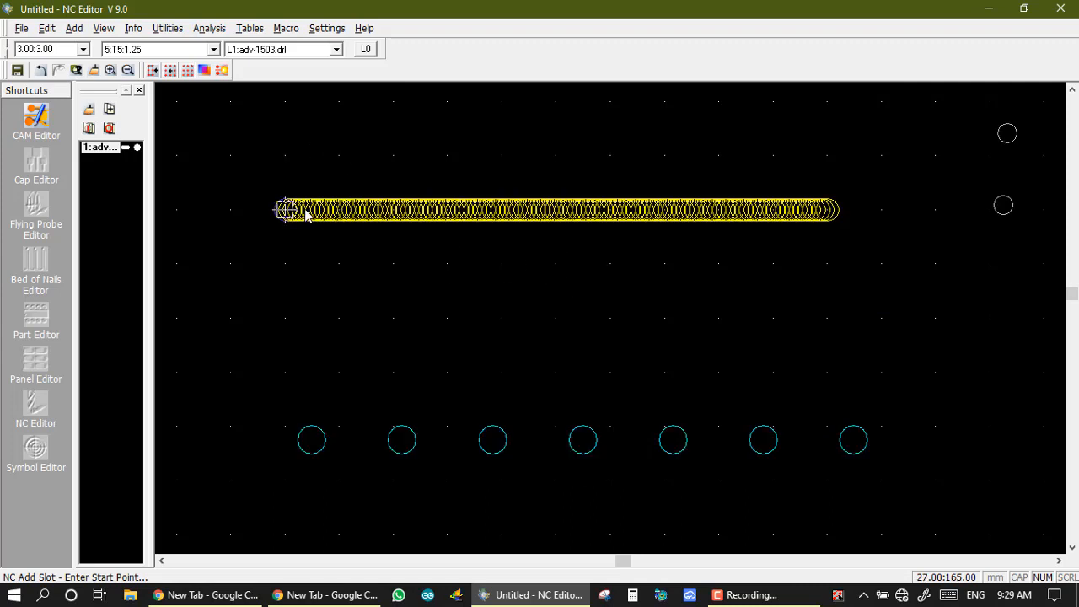
pyautogui.scroll(2, 305, 215)
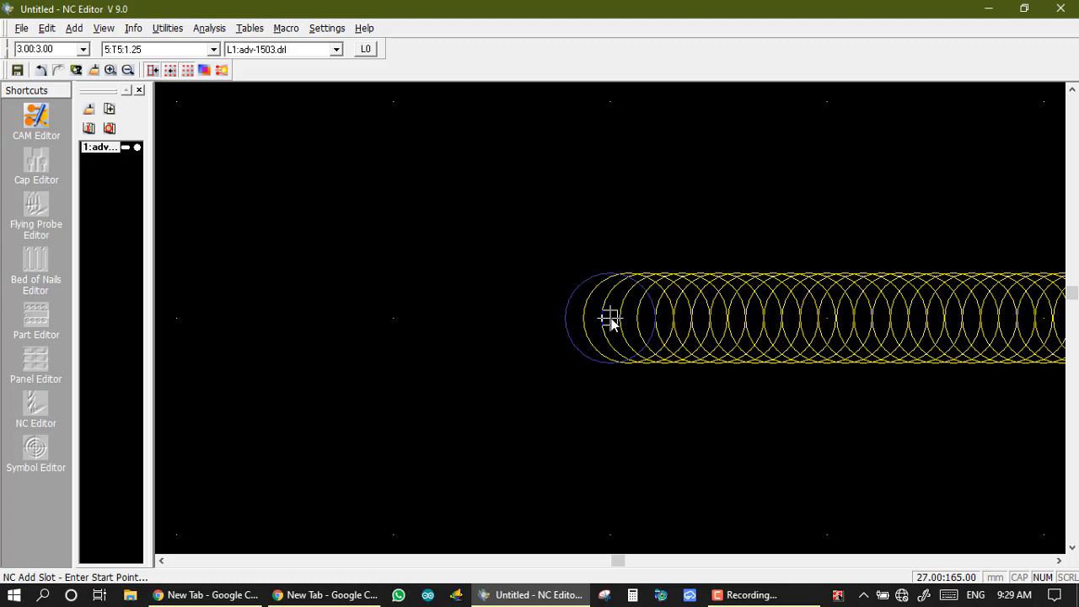
pyautogui.scroll(-2, 611, 319)
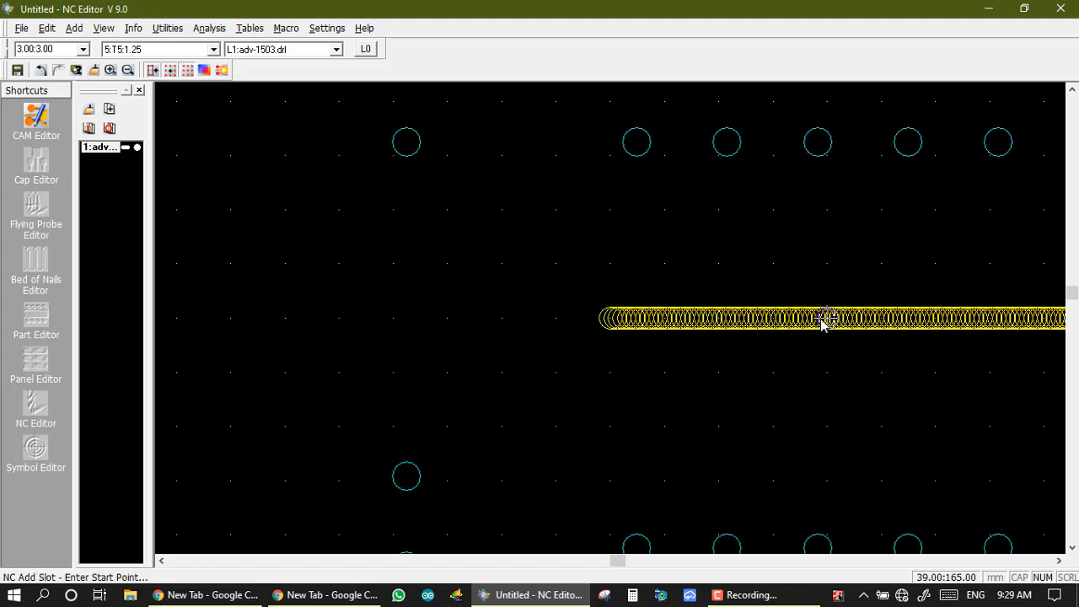
pyautogui.scroll(-1, 823, 321)
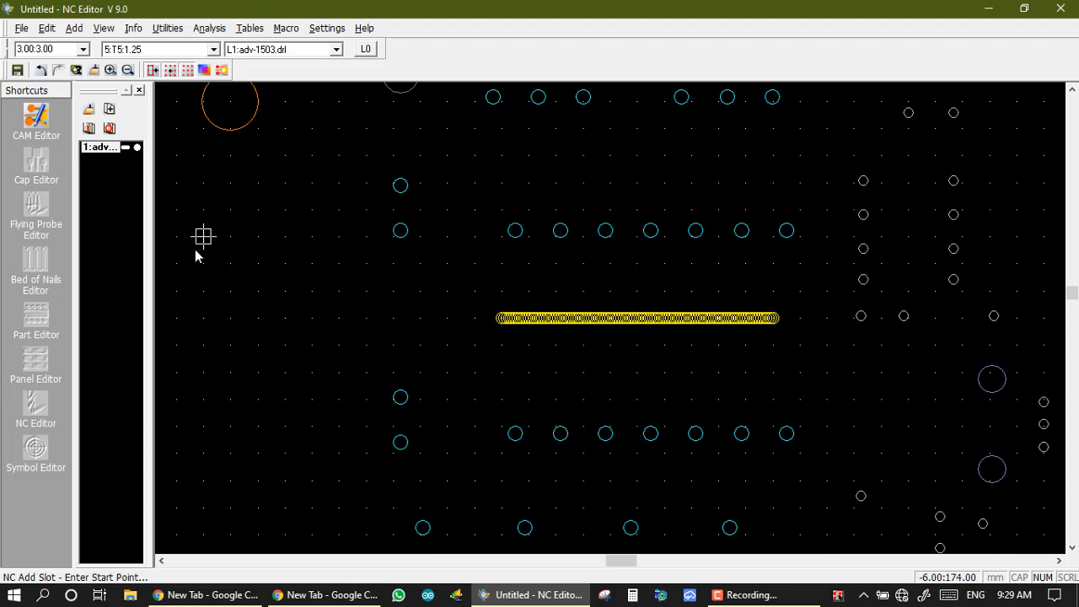
pyautogui.scroll(-2, 612, 323)
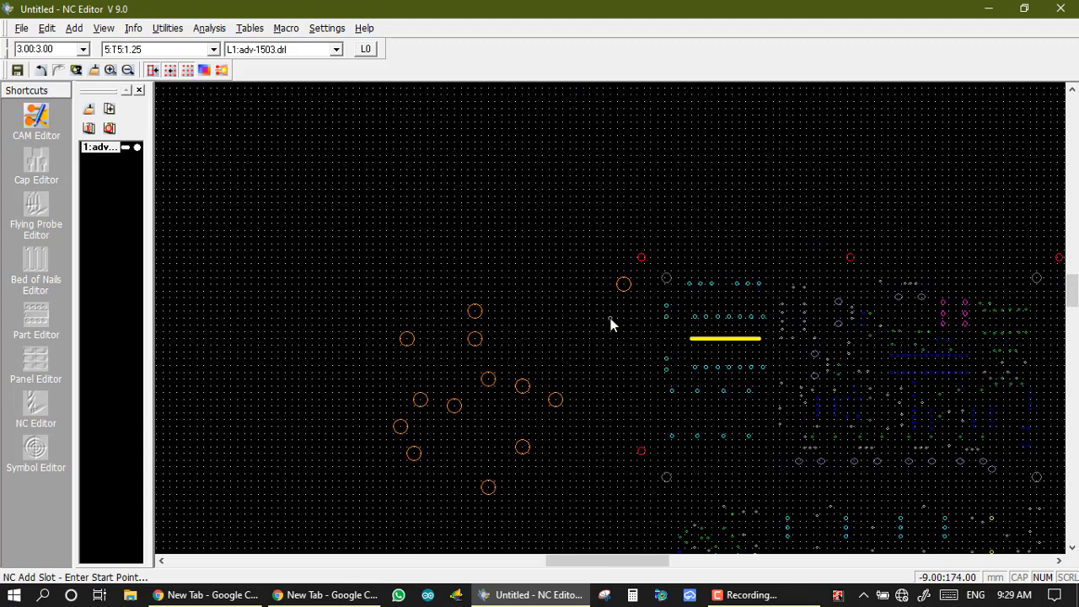
# Add a drill circle of about 23 mm radius with the 1.25 mm tool T5 in the empty area beyond the board's upper-left corner
pyautogui.click(74, 30)
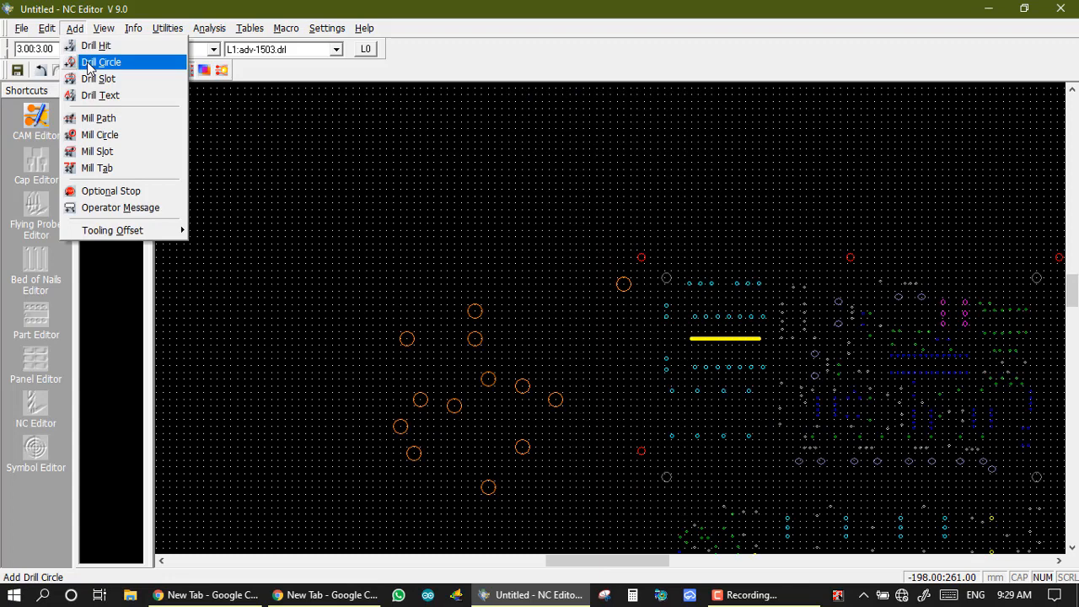
pyautogui.click(89, 63)
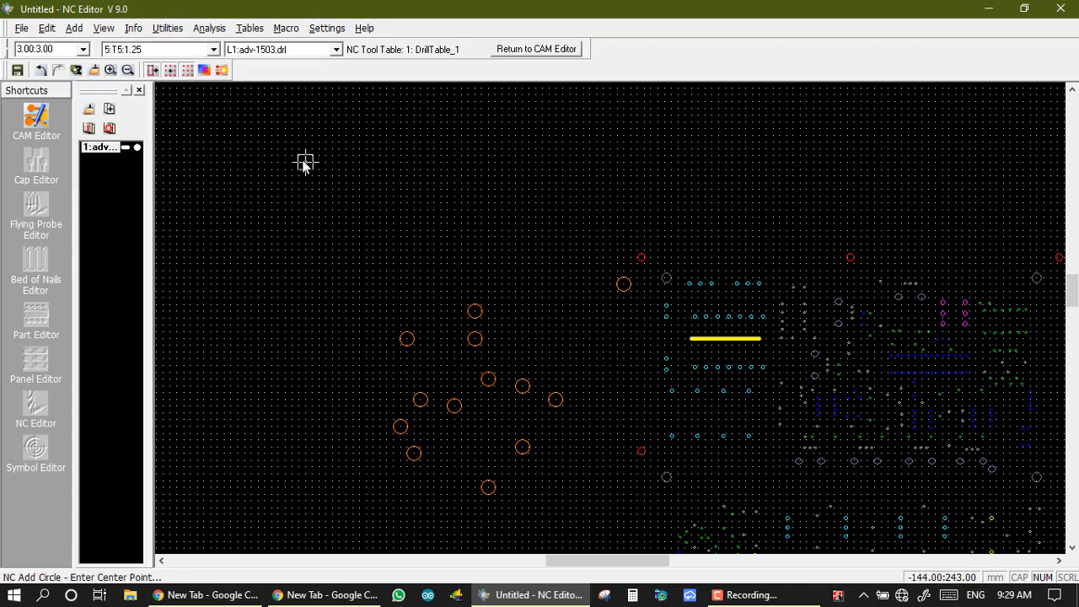
pyautogui.click(299, 162)
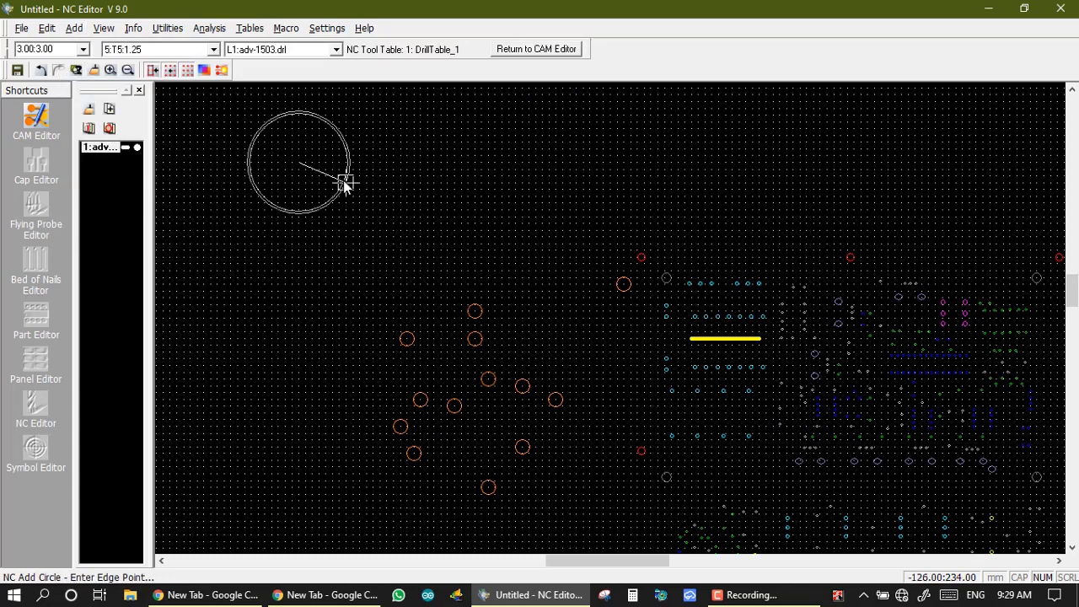
pyautogui.click(344, 181)
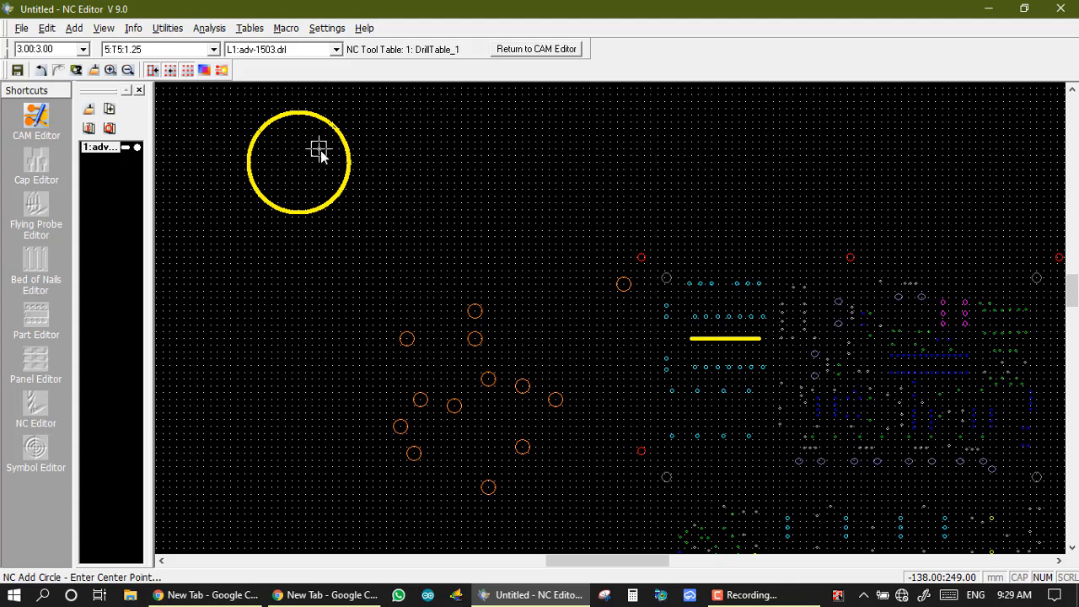
pyautogui.scroll(3, 271, 130)
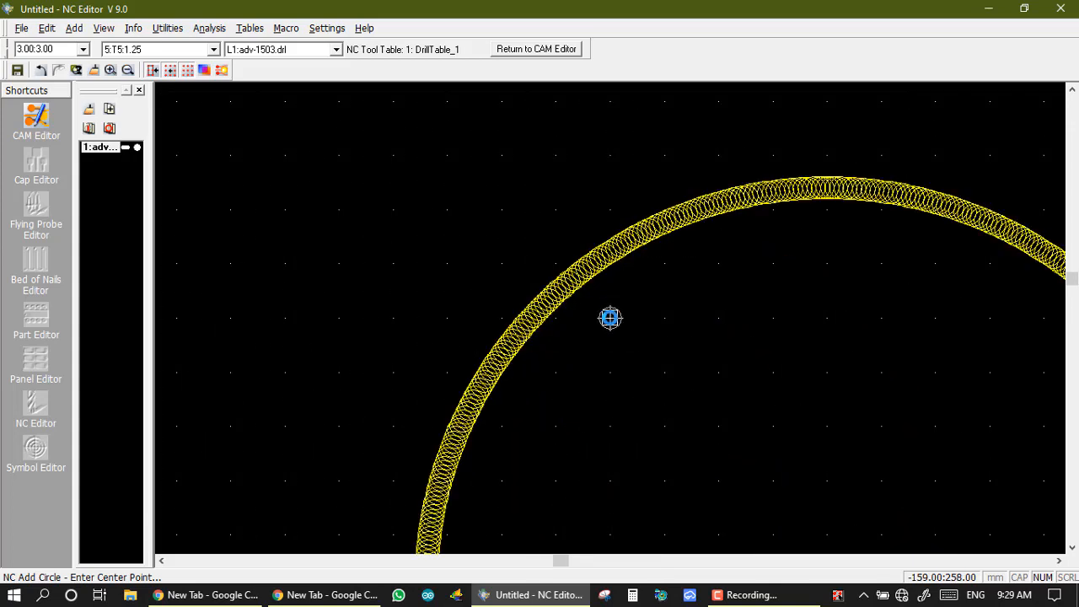
pyautogui.scroll(-3, 610, 319)
pyautogui.scroll(3, 611, 319)
pyautogui.scroll(-1, 610, 319)
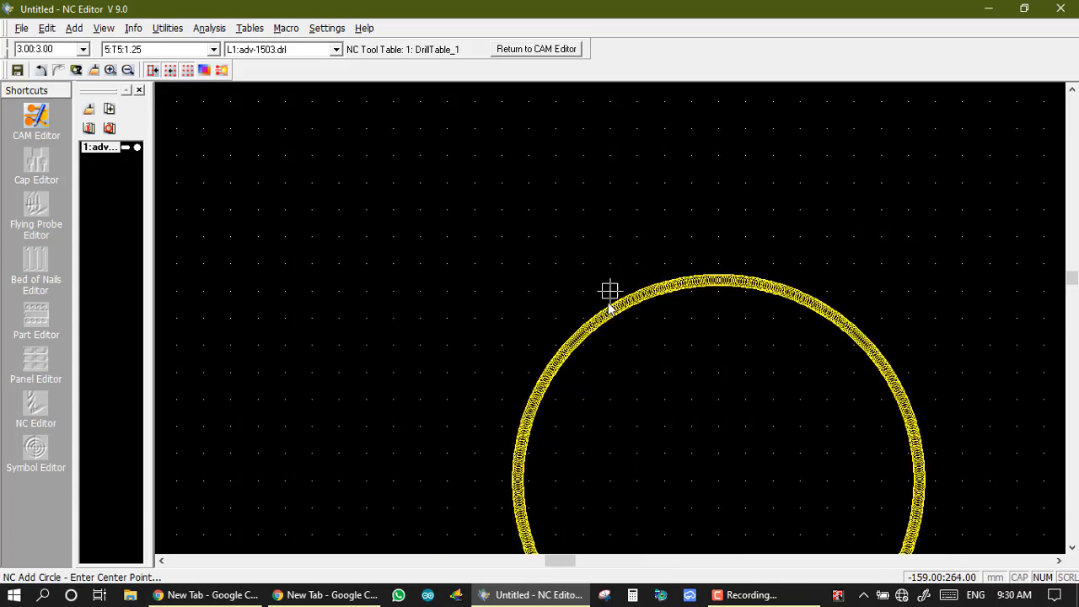
pyautogui.scroll(-1, 615, 326)
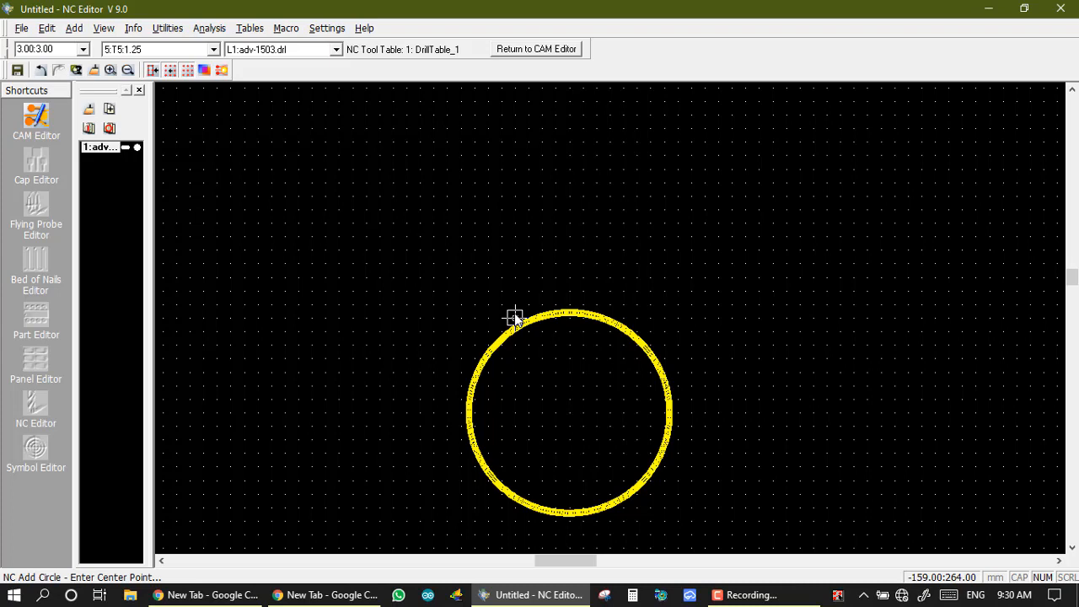
# Add the horizontal drill text "KRINI DEVICES" with the 1.25 mm tool T5 just above the board's upper edge
pyautogui.click(65, 30)
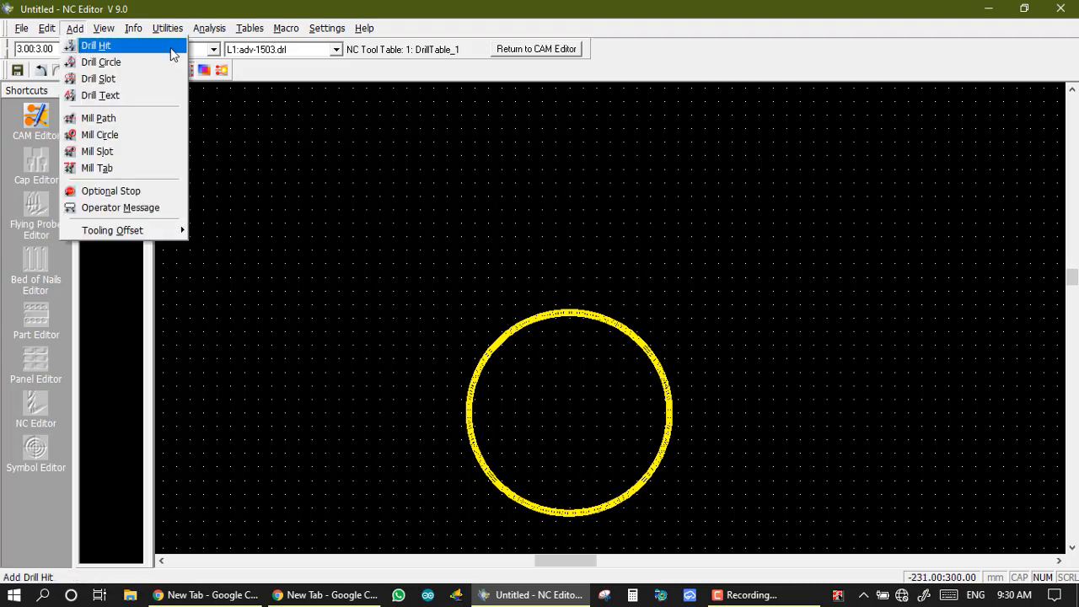
pyautogui.click(94, 95)
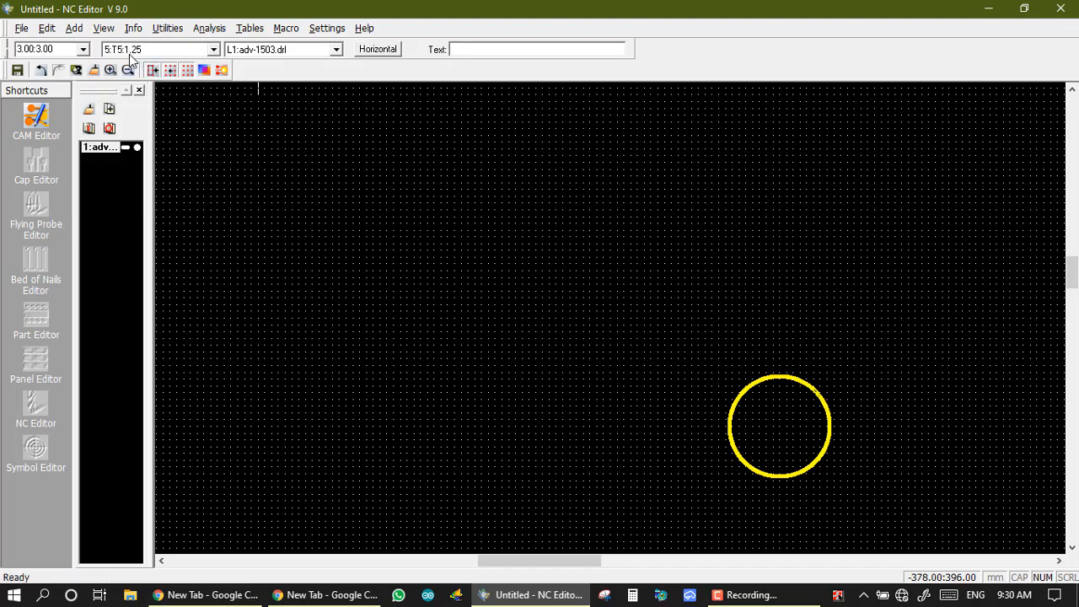
pyautogui.click(462, 50)
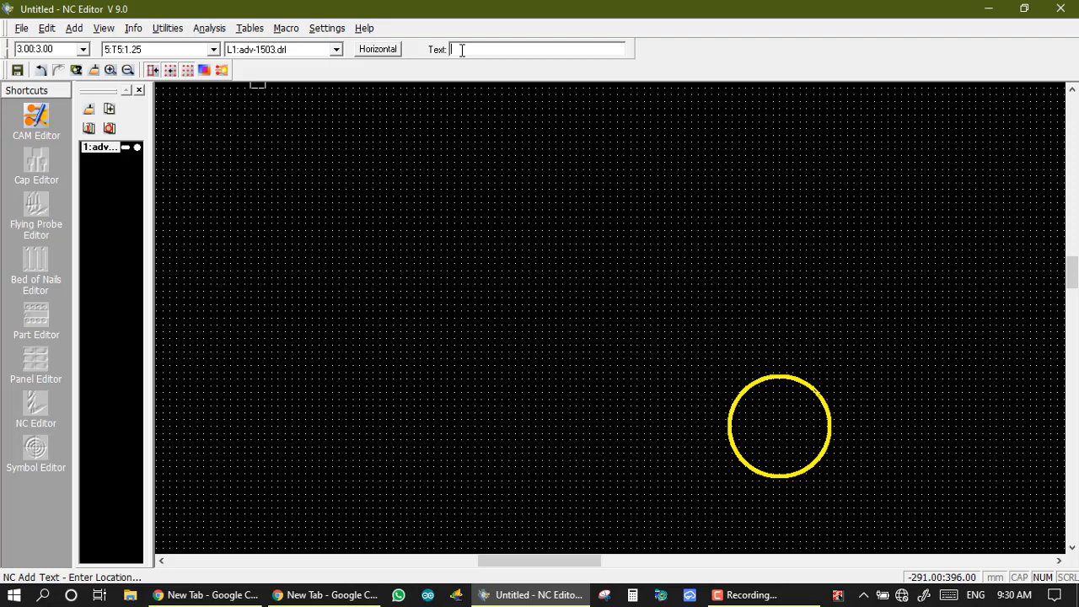
pyautogui.write('KRINI DEVICES')
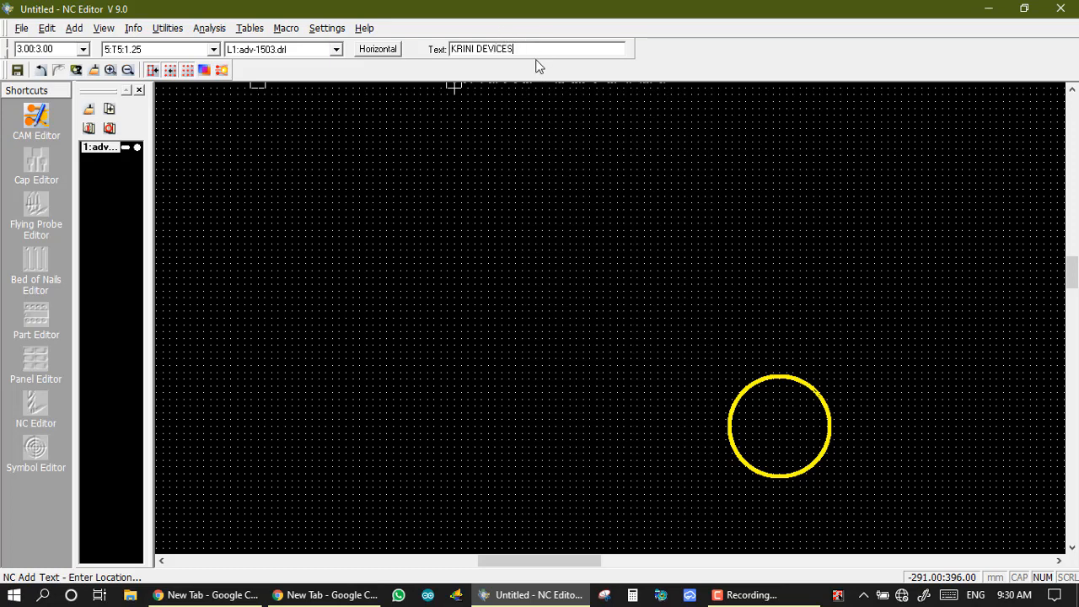
pyautogui.scroll(-2, 514, 160)
pyautogui.scroll(1, 627, 315)
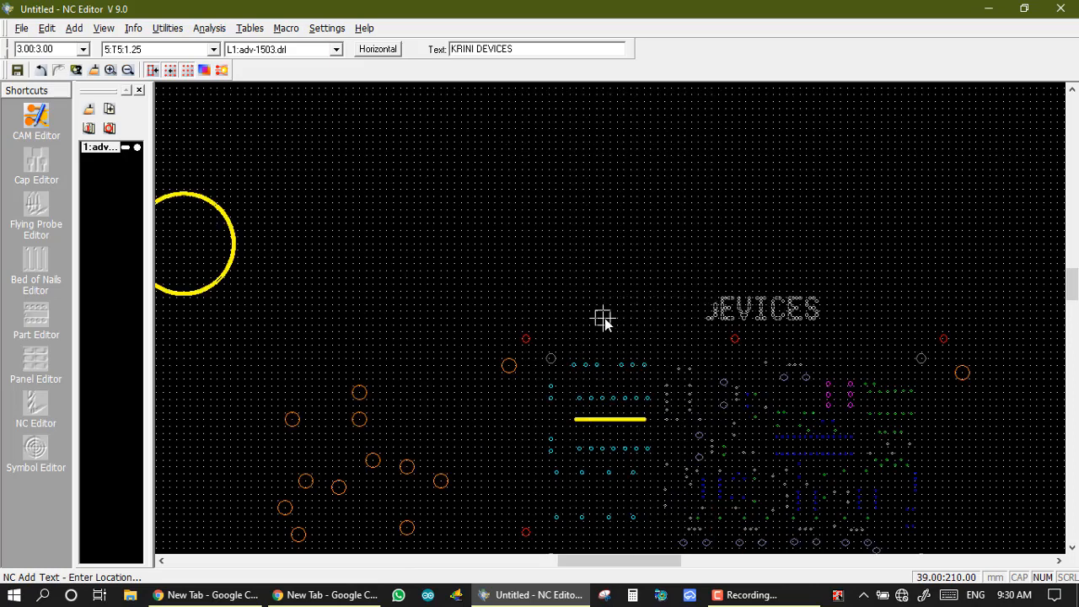
pyautogui.click(603, 299)
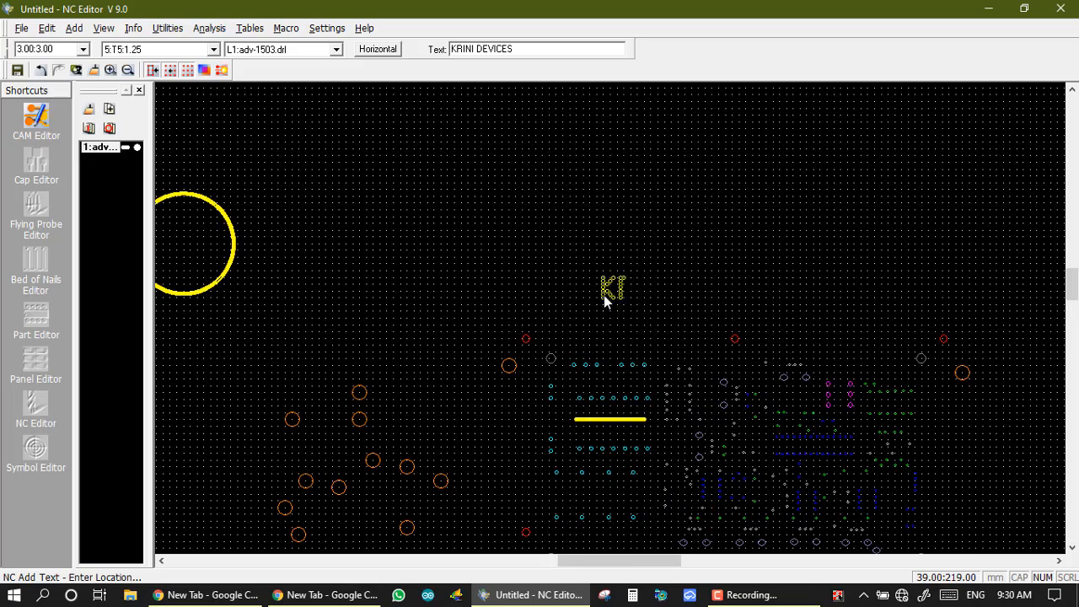
pyautogui.scroll(-1, 601, 304)
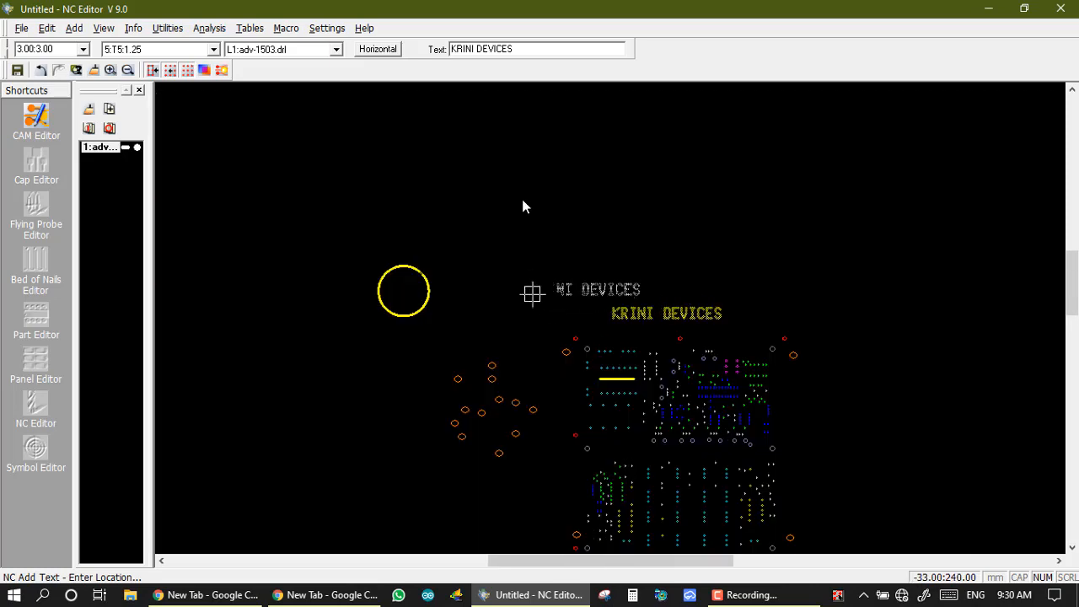
pyautogui.press('Escape')
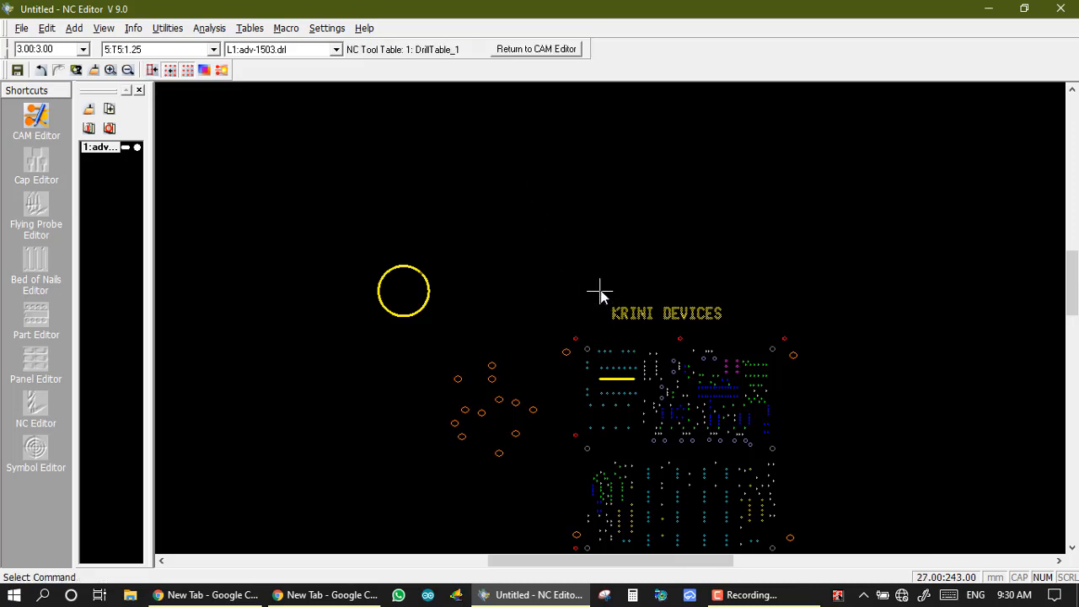
# Switch the drill display back to filled shapes and look through the drill and mill objects that can be added
pyautogui.press('f')
pyautogui.scroll(-2, 504, 335)
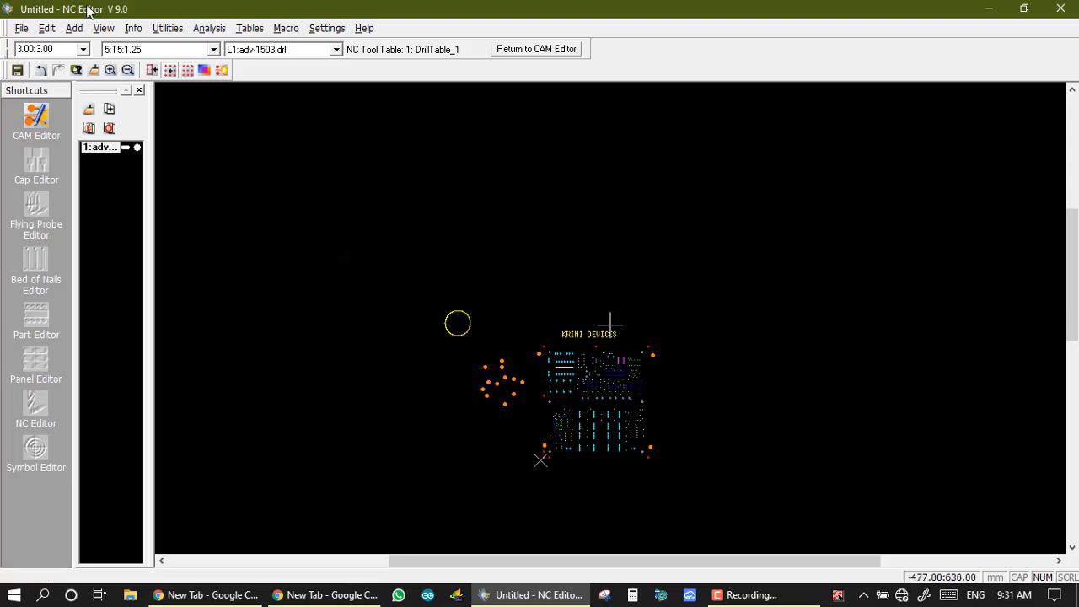
pyautogui.click(74, 28)
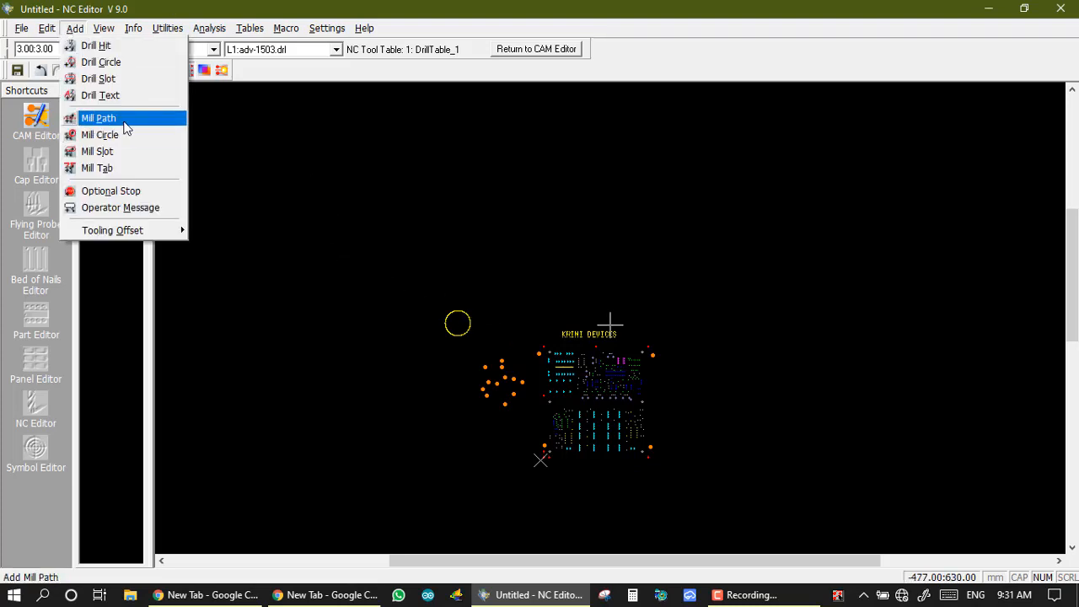